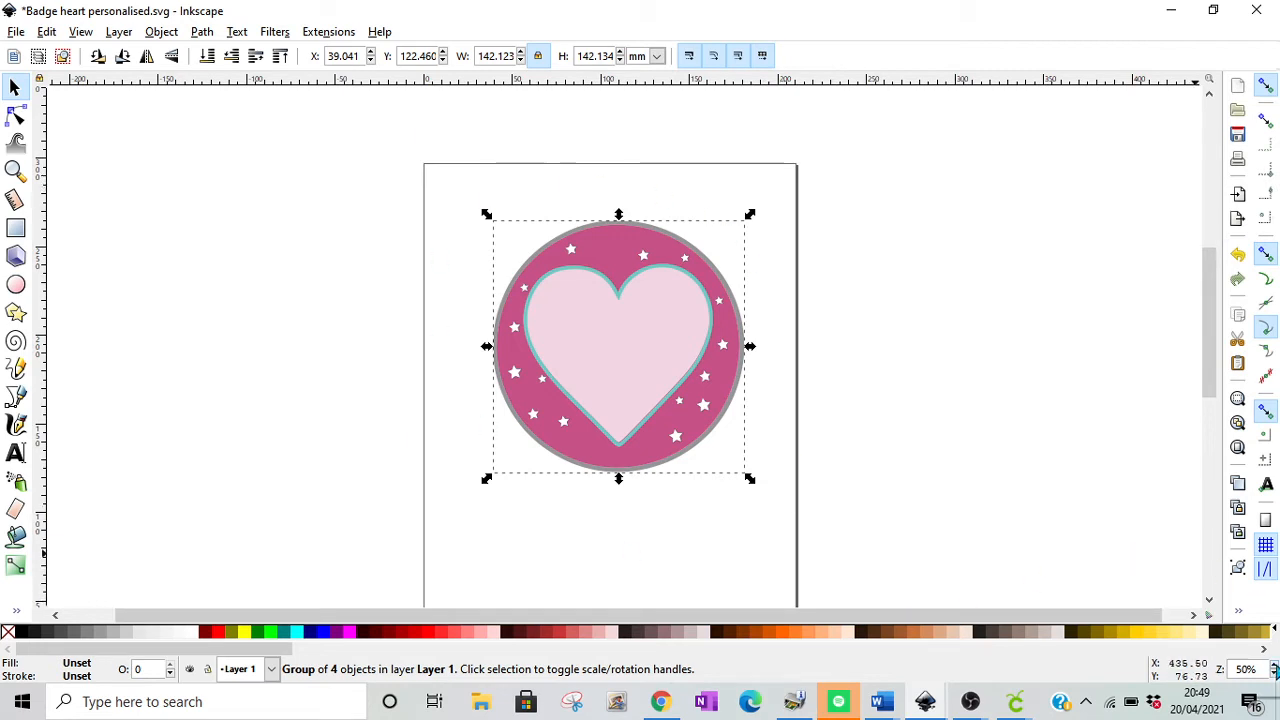
Step: Move the round heart badge group off the page into the empty canvas beside it
click(1275, 666)
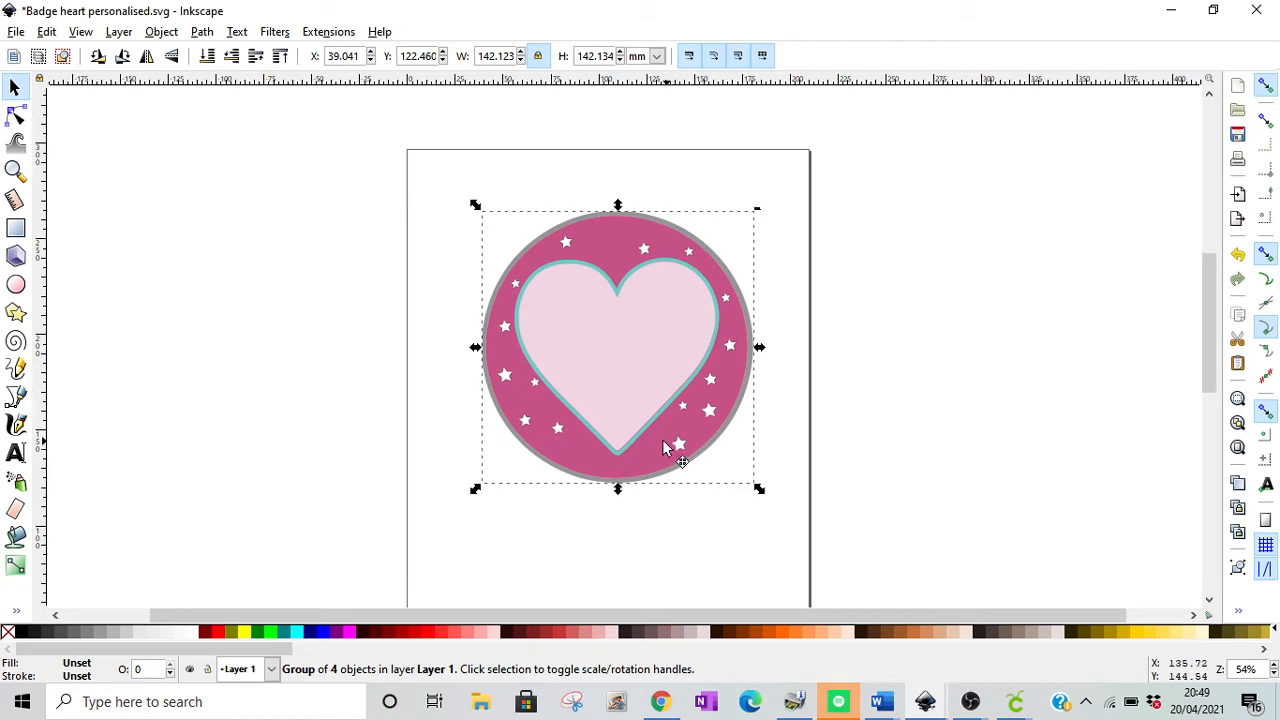
drag(670, 445, 647, 442)
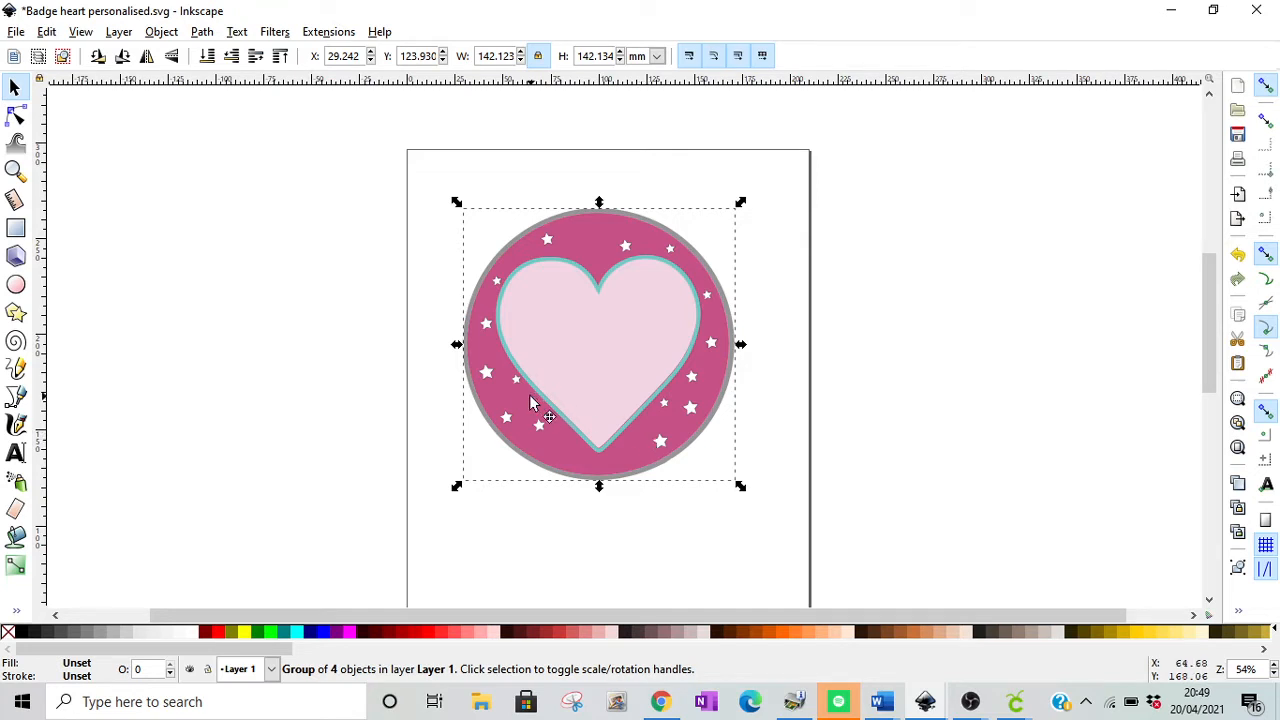
drag(531, 414, 150, 385)
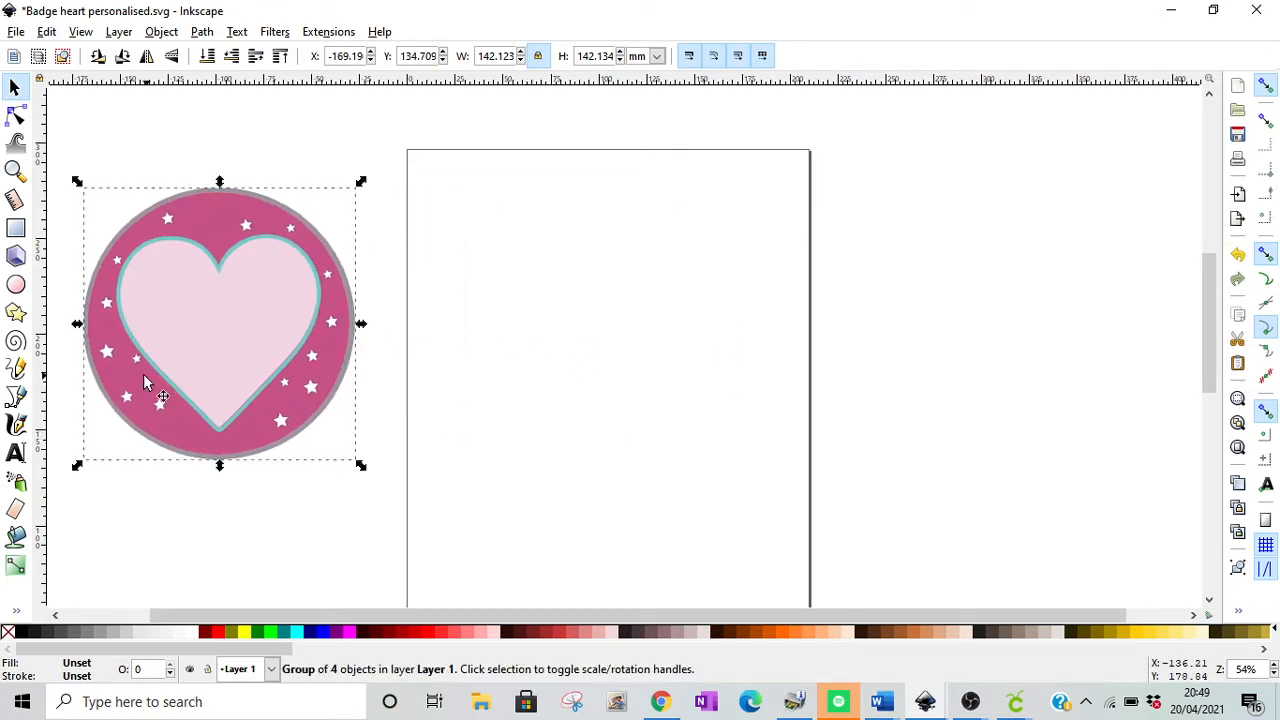
Step: Add the text "21" on the upper part of the page and enlarge it to about 80 by 54 mm
click(15, 452)
click(551, 302)
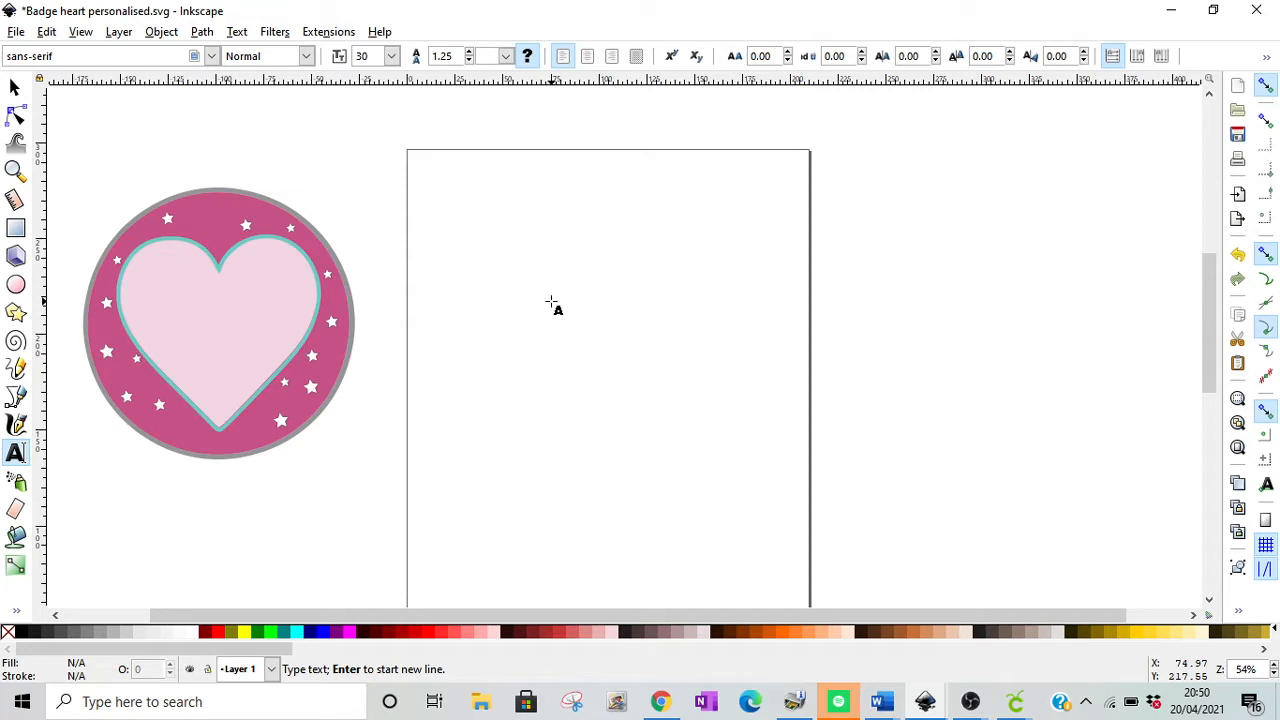
text(Ti)
key(BackSpace)
key(BackSpace)
text(21)
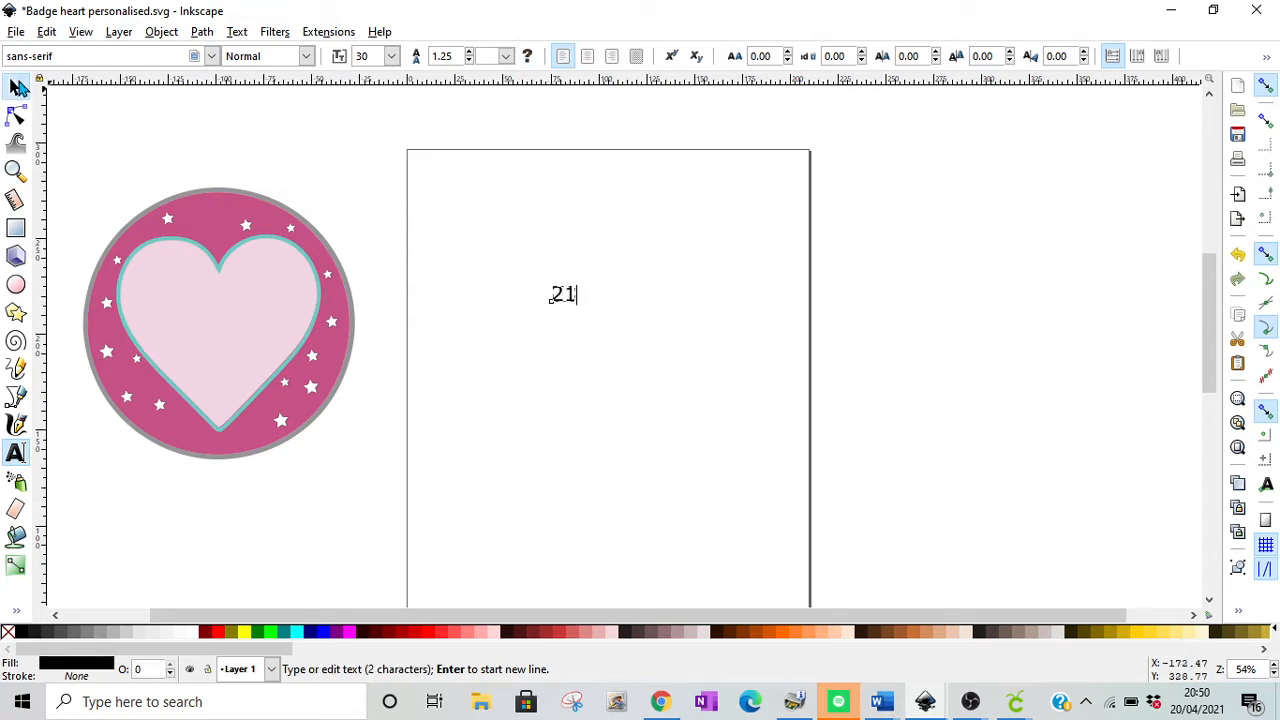
click(15, 88)
drag(580, 307, 656, 344)
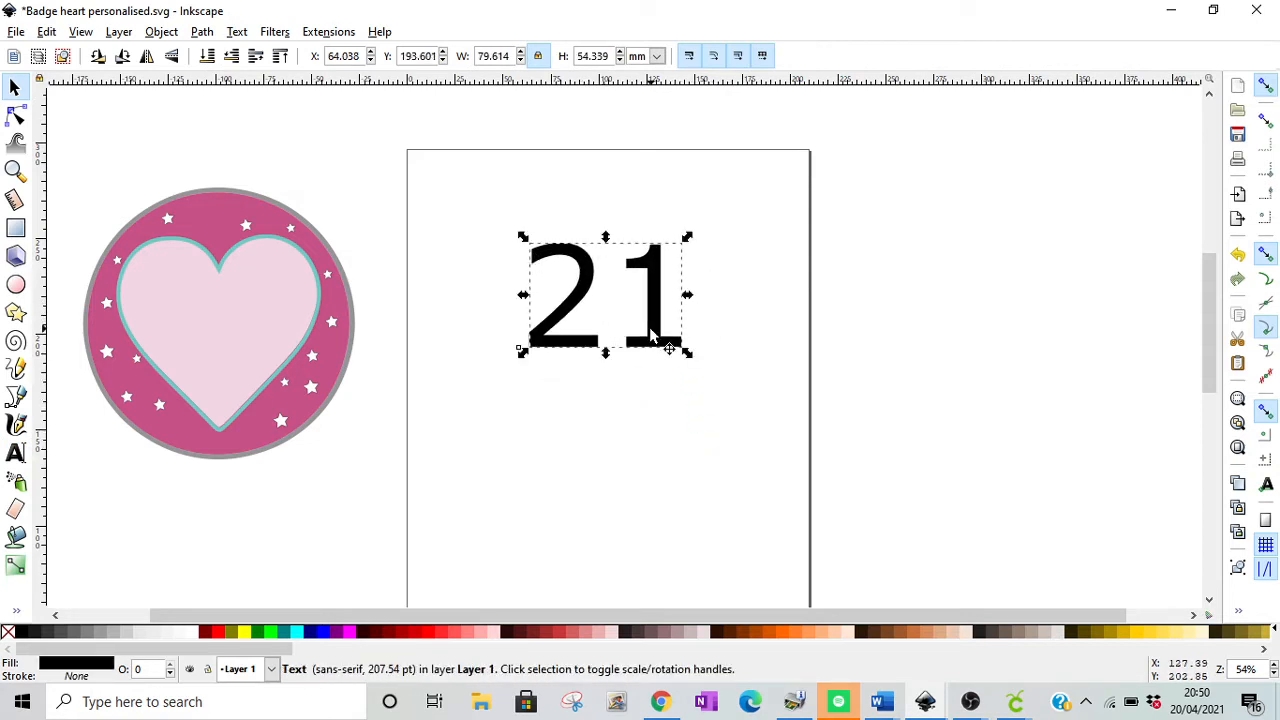
Step: Add the recipient's first name in capitals, enlarge it to about 83 by 25 mm and place it just below the 21
click(15, 452)
click(558, 443)
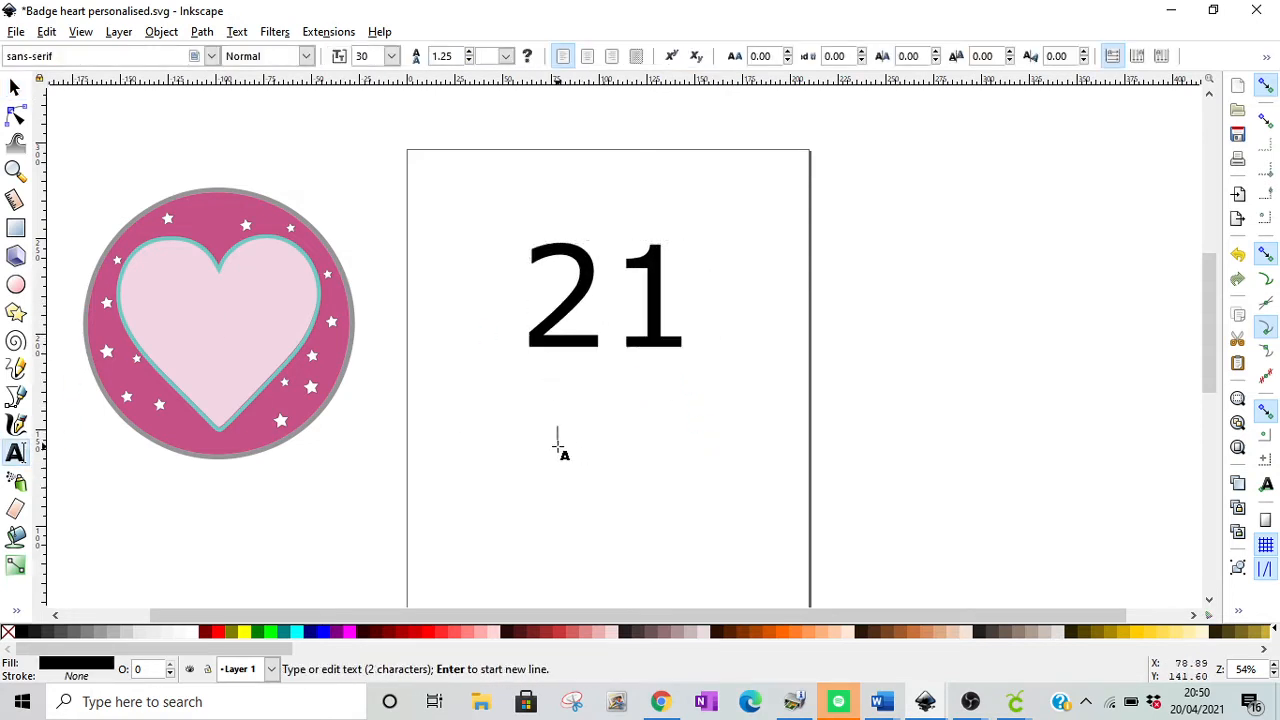
text(Lu)
key(BackSpace)
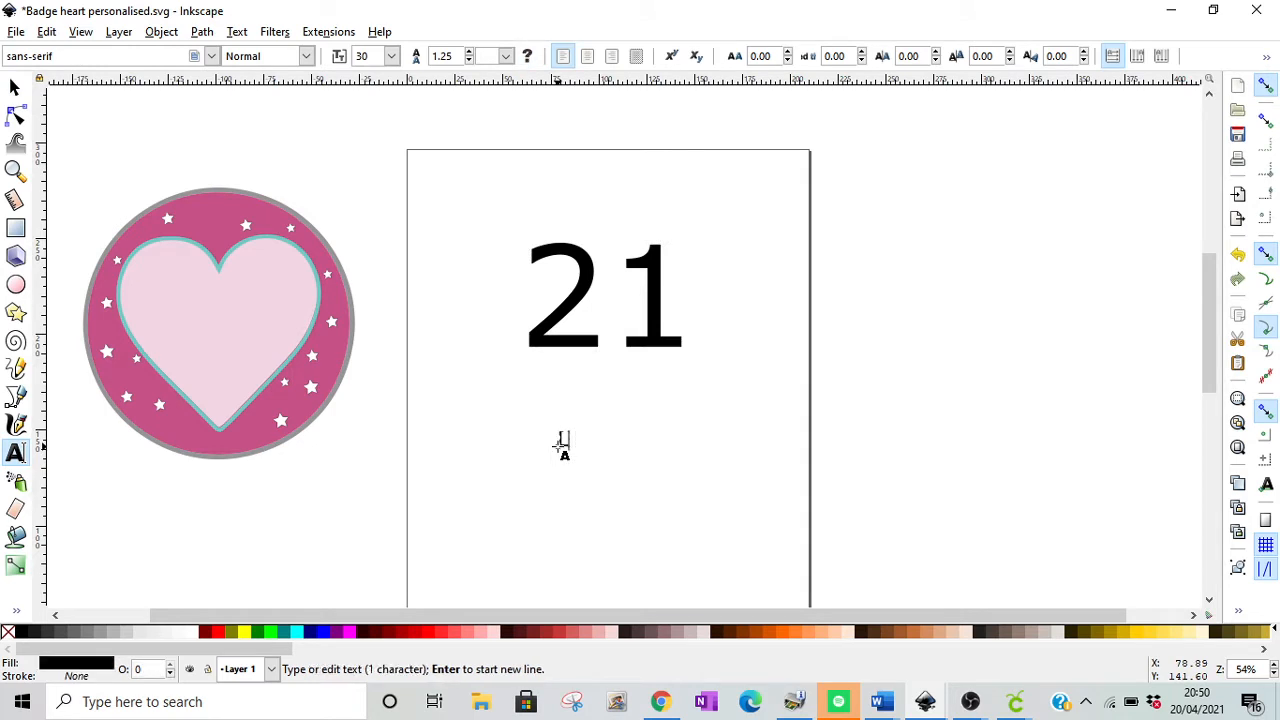
text(UCY)
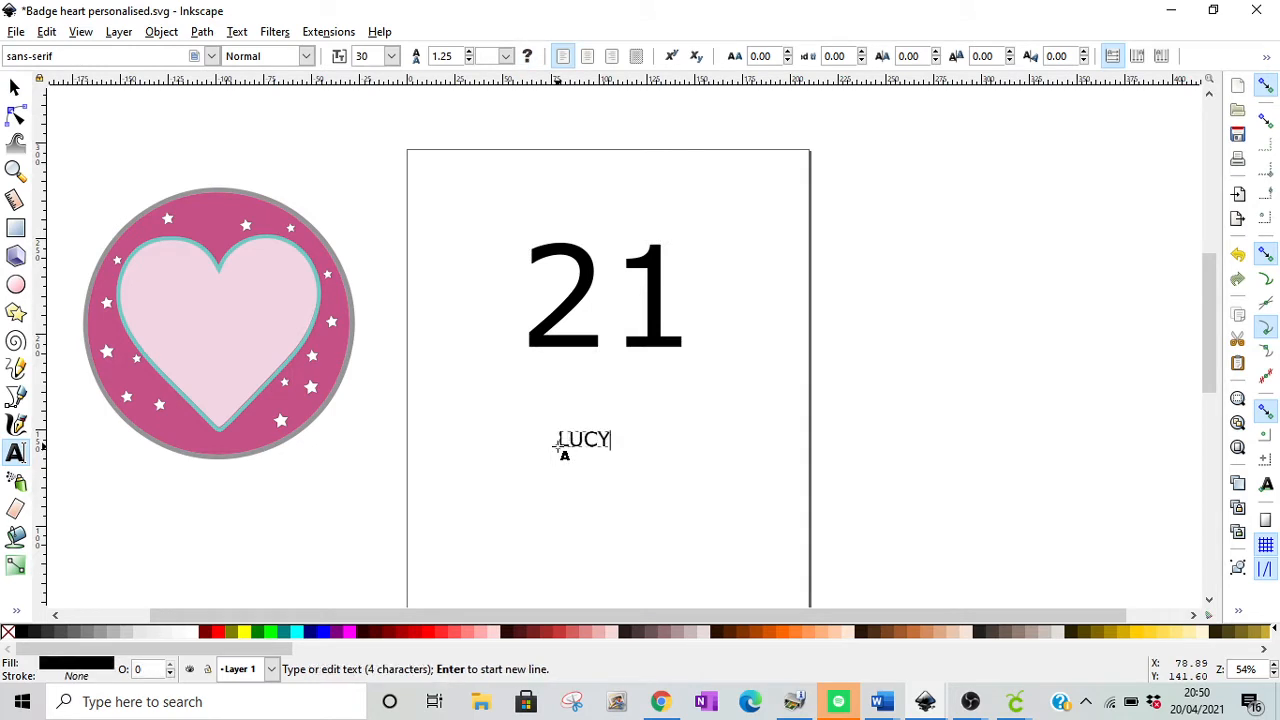
click(15, 87)
drag(617, 452, 722, 508)
drag(645, 475, 617, 412)
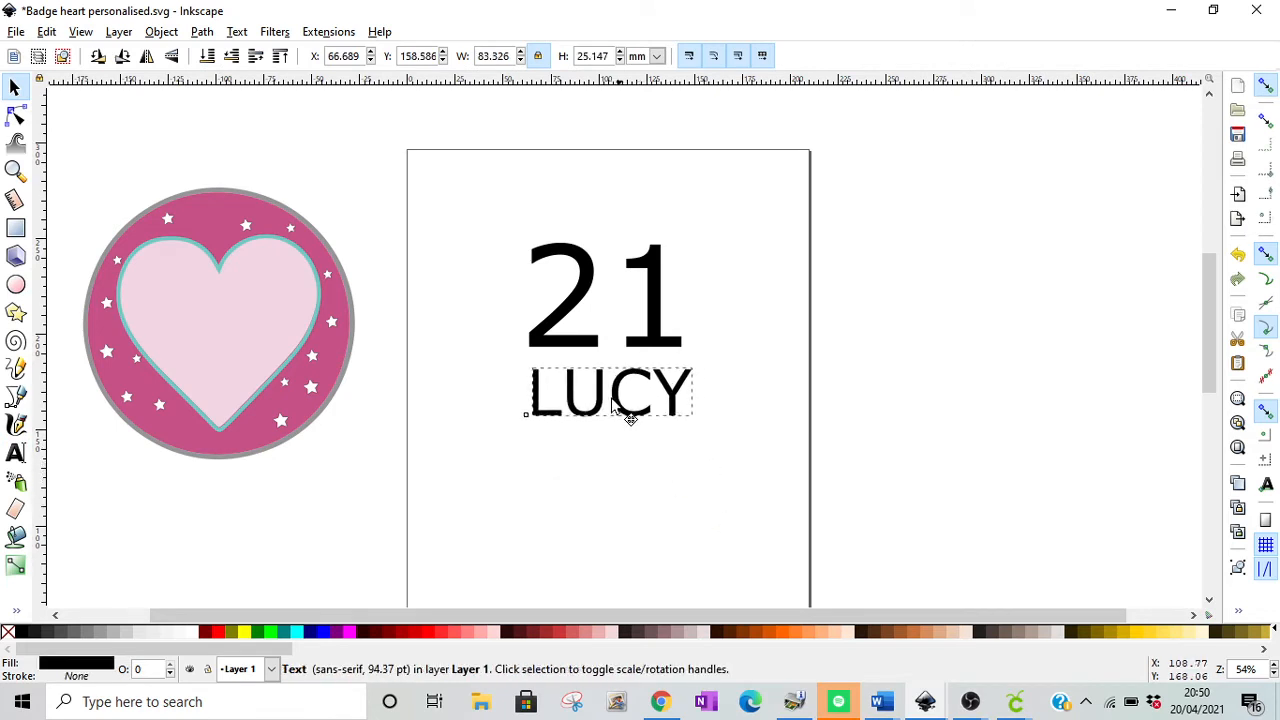
Step: Set the font of both the 21 and the name to Novelia
drag(471, 214, 758, 533)
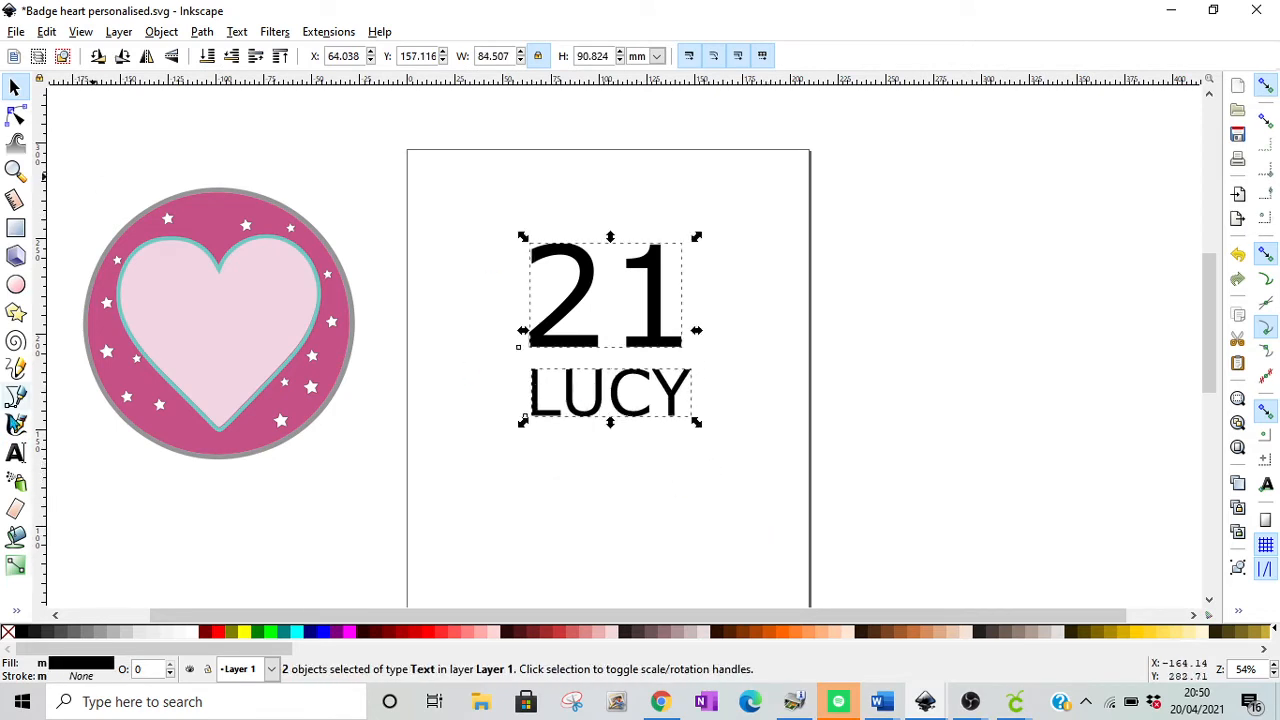
click(15, 452)
click(72, 56)
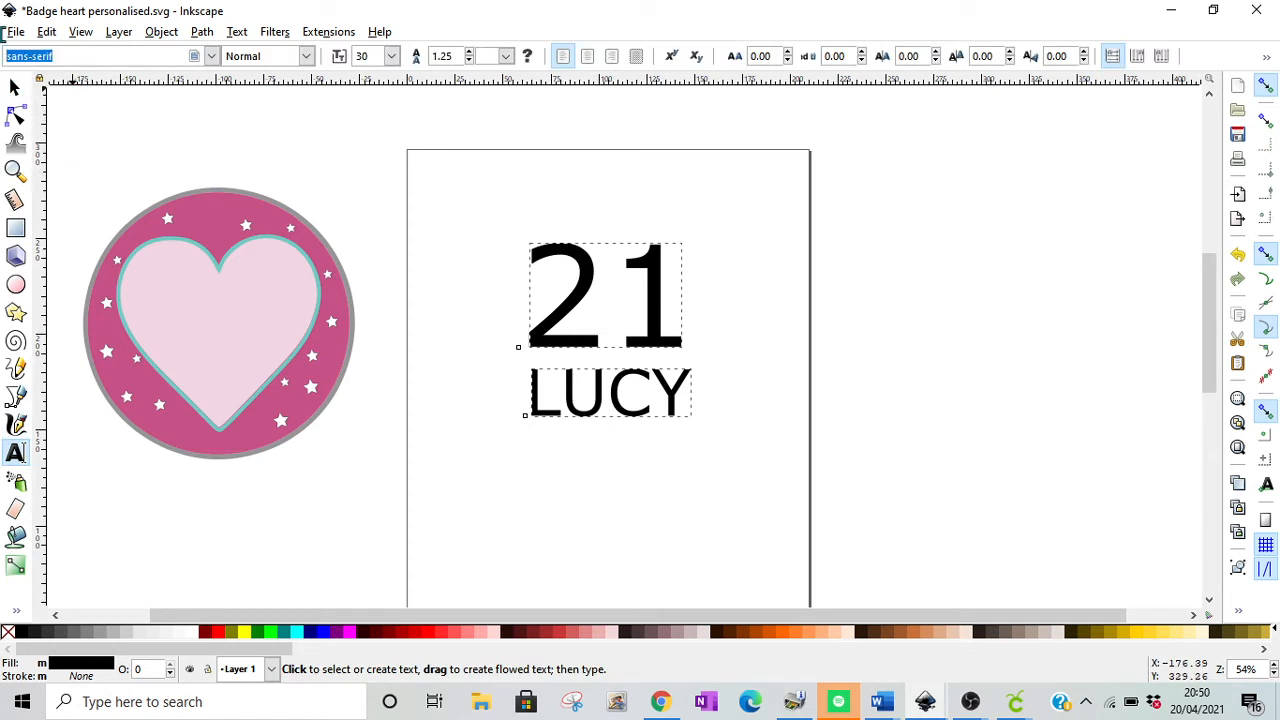
text(nov)
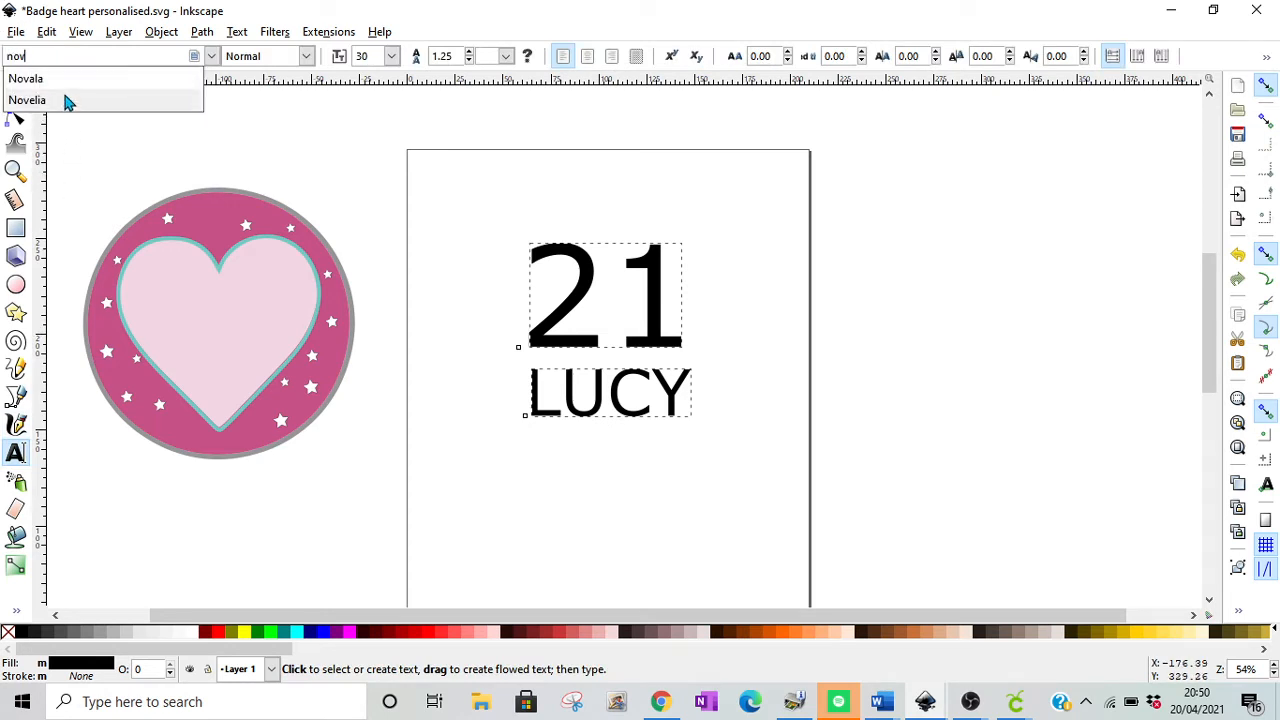
click(27, 100)
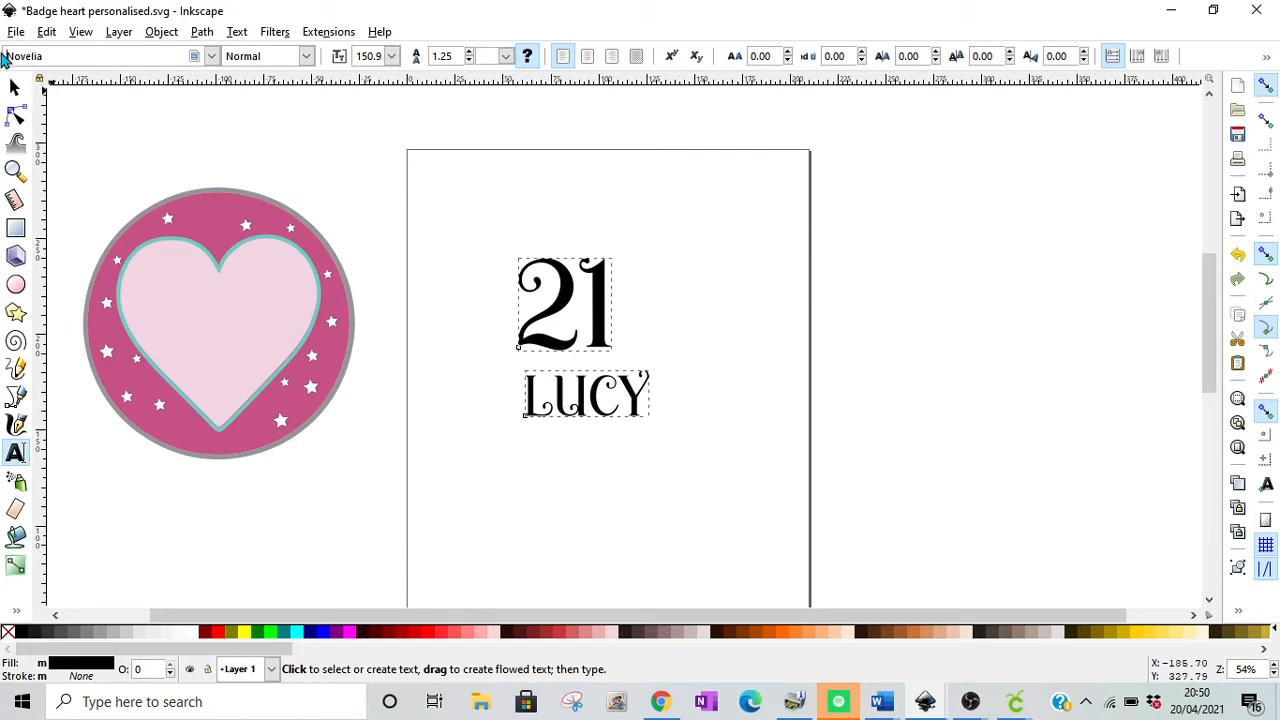
Step: Enlarge the number and name together to about 120 by 145 mm and move them up the page
click(15, 88)
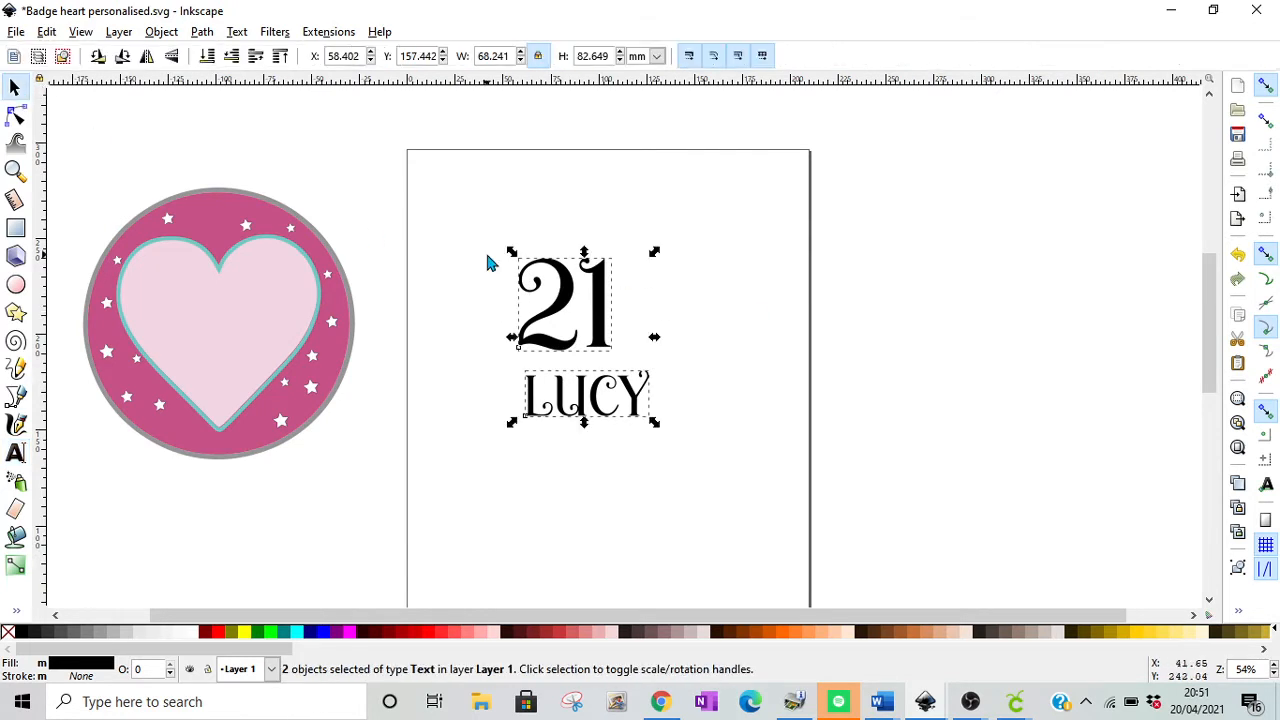
drag(654, 422, 753, 540)
drag(671, 504, 662, 438)
click(882, 447)
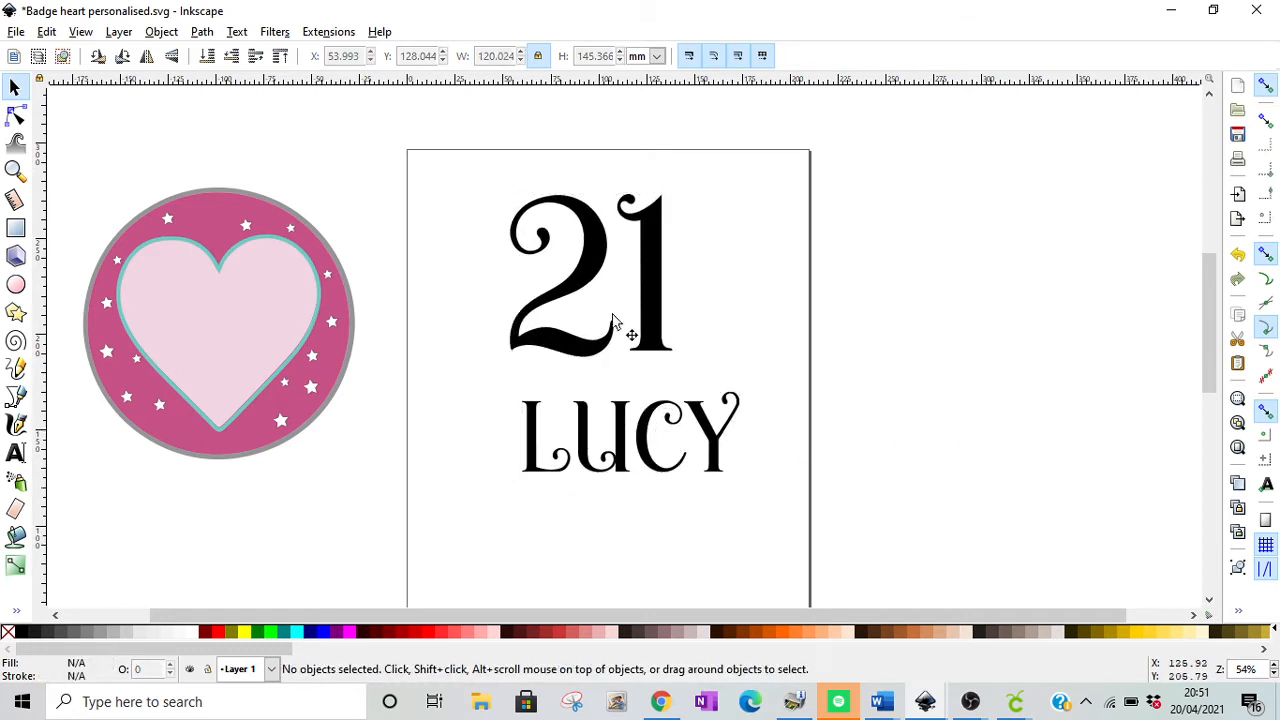
Step: Reposition the two texts so the 21 sits roughly centred above the name with a clear gap between them
drag(655, 330, 669, 321)
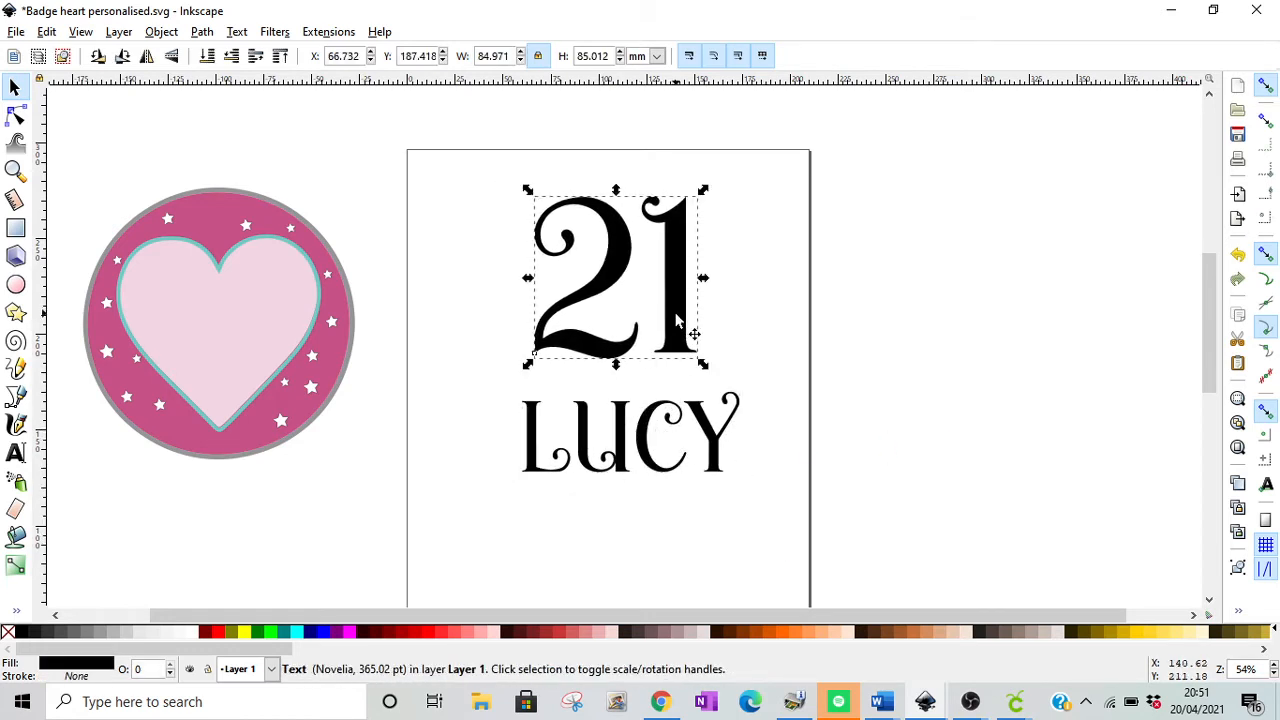
drag(651, 424, 650, 405)
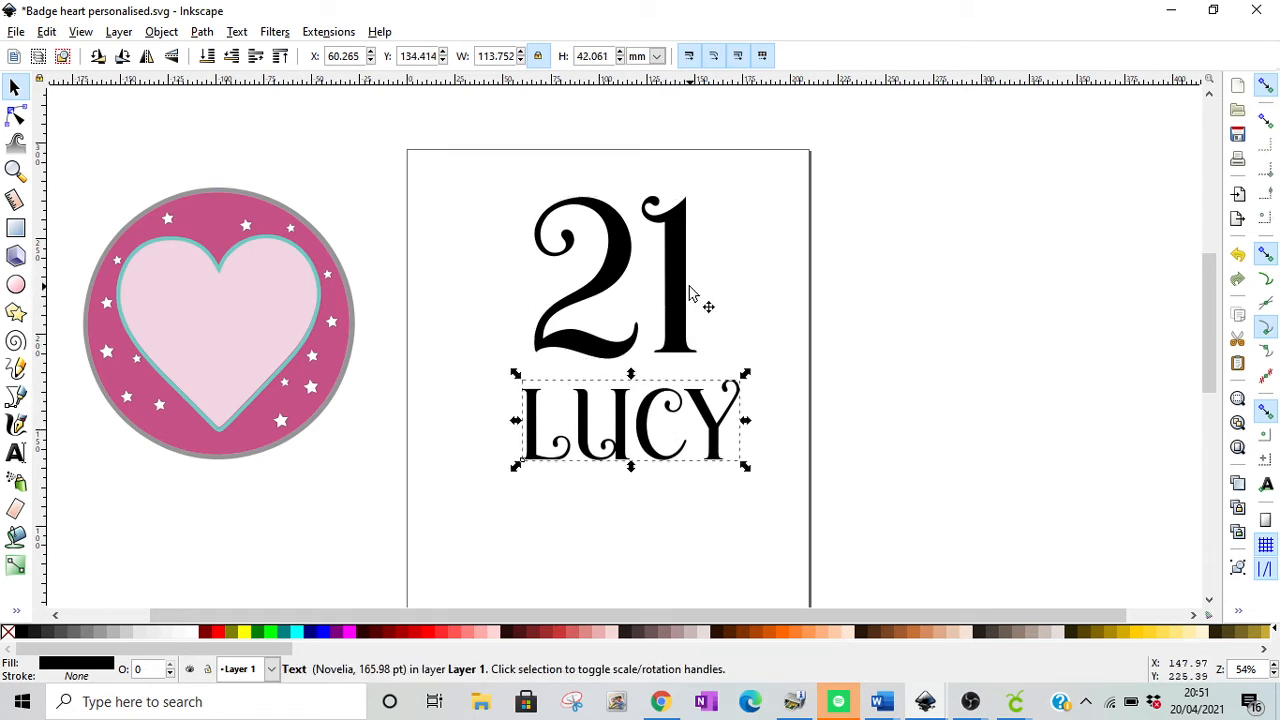
drag(689, 293, 706, 317)
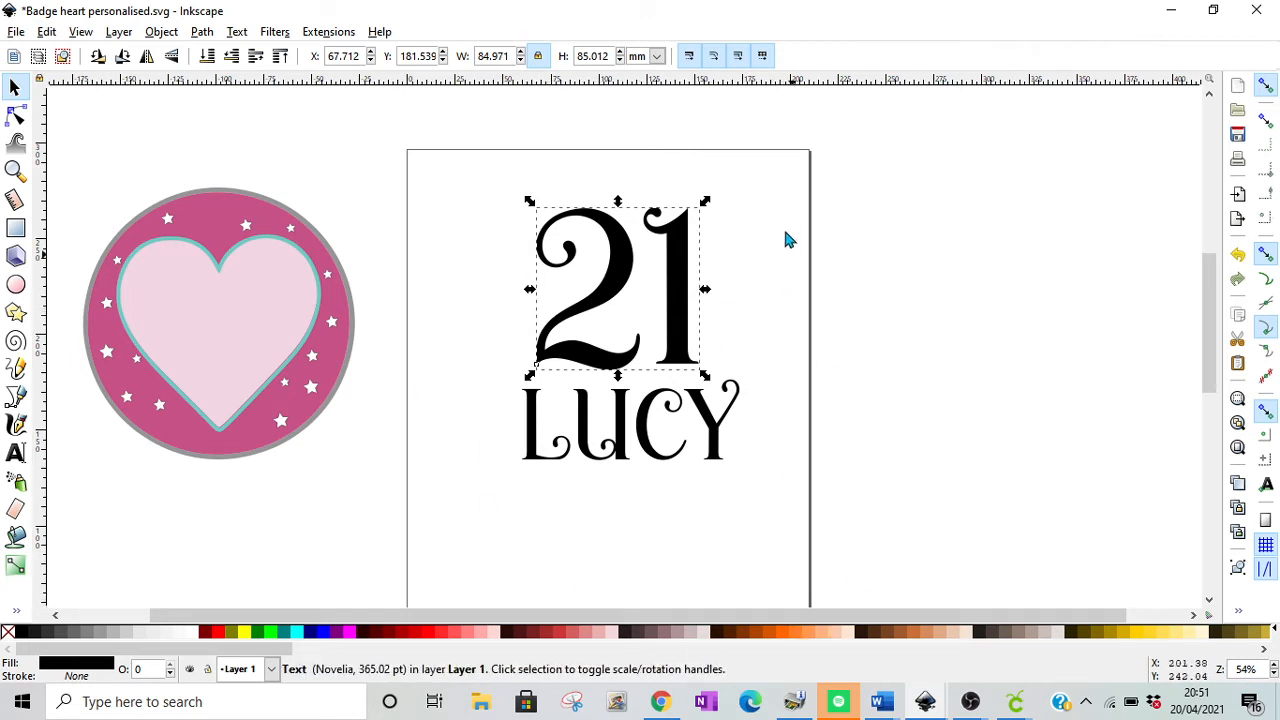
click(778, 320)
drag(676, 306, 678, 276)
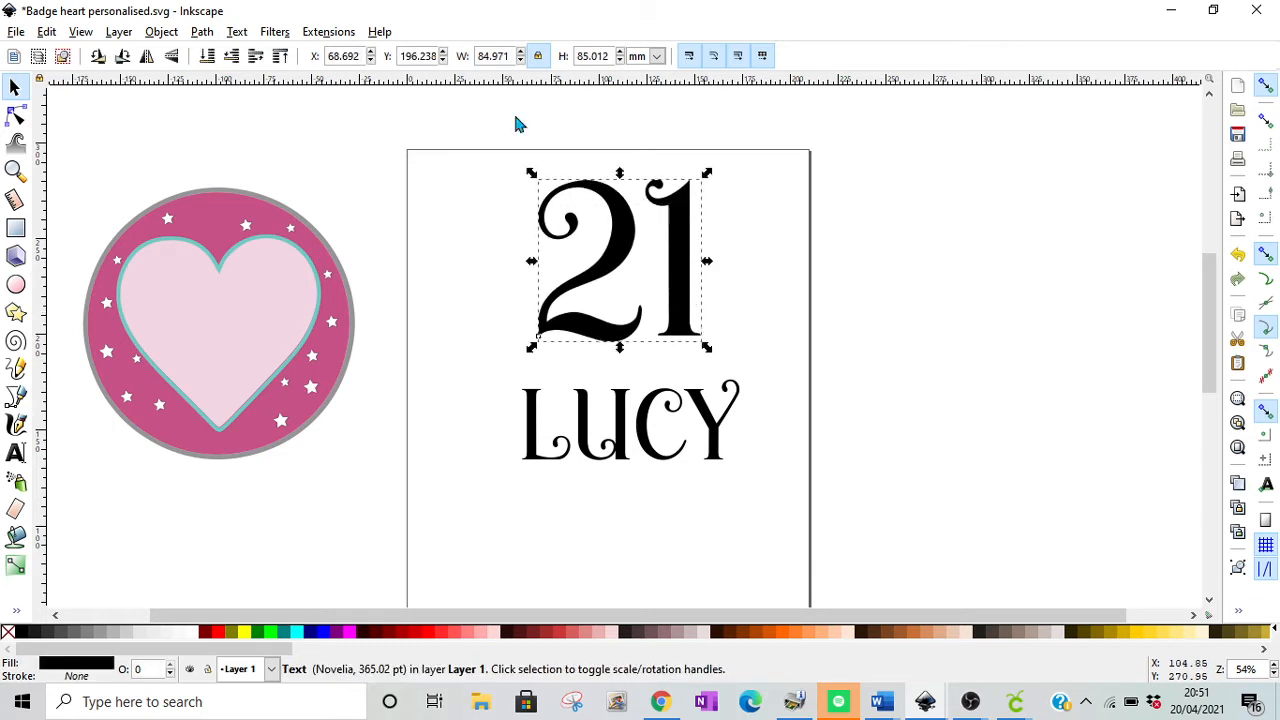
Step: Convert the 21 text to paths and ungroup it into separate digits
click(202, 32)
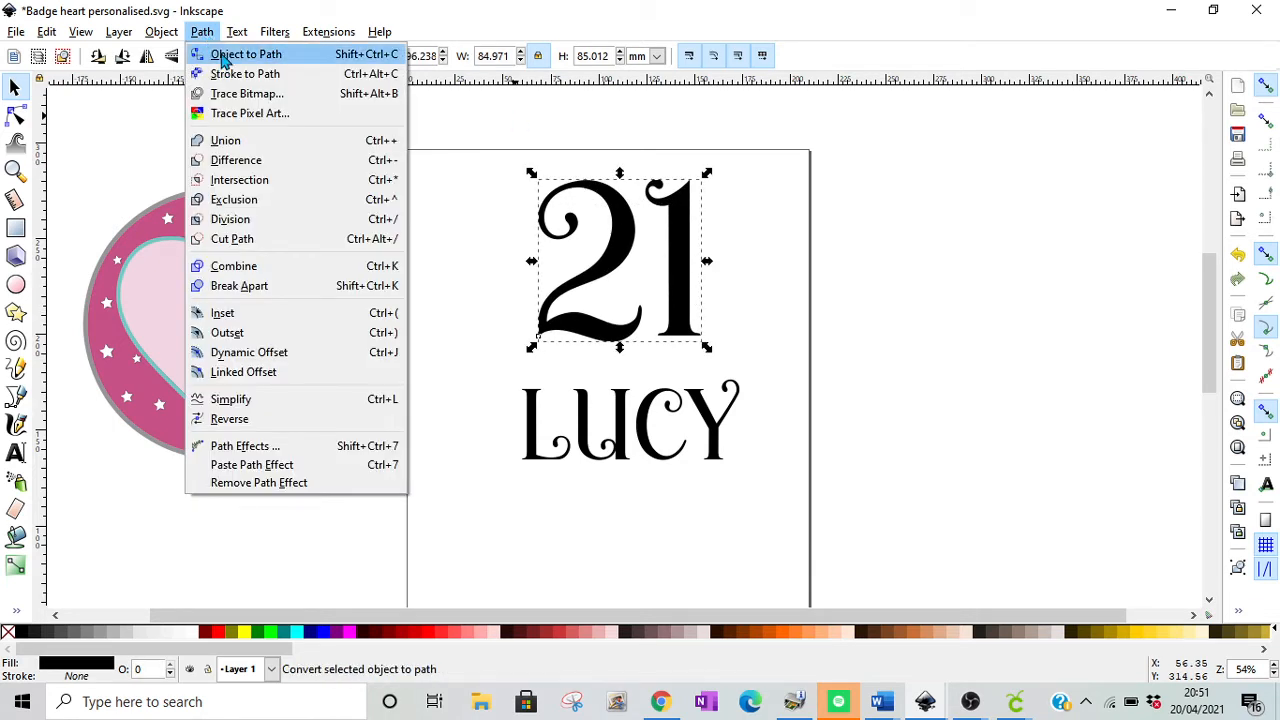
click(224, 60)
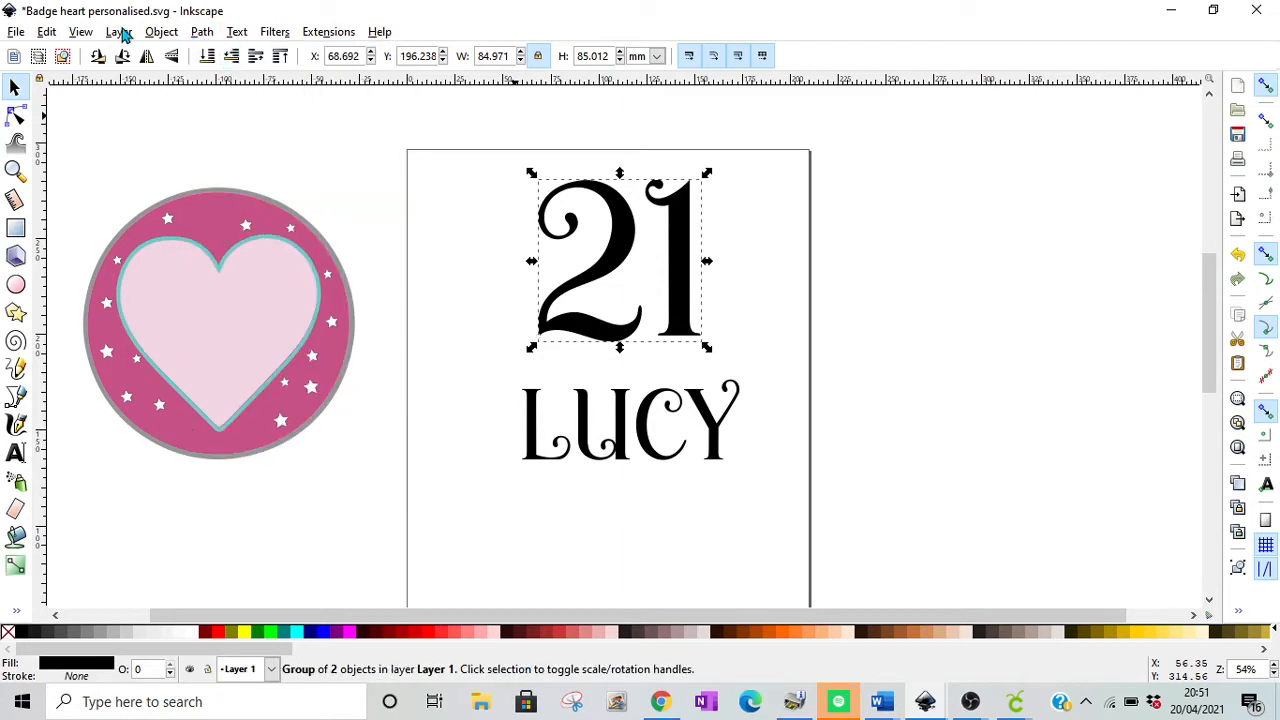
click(162, 32)
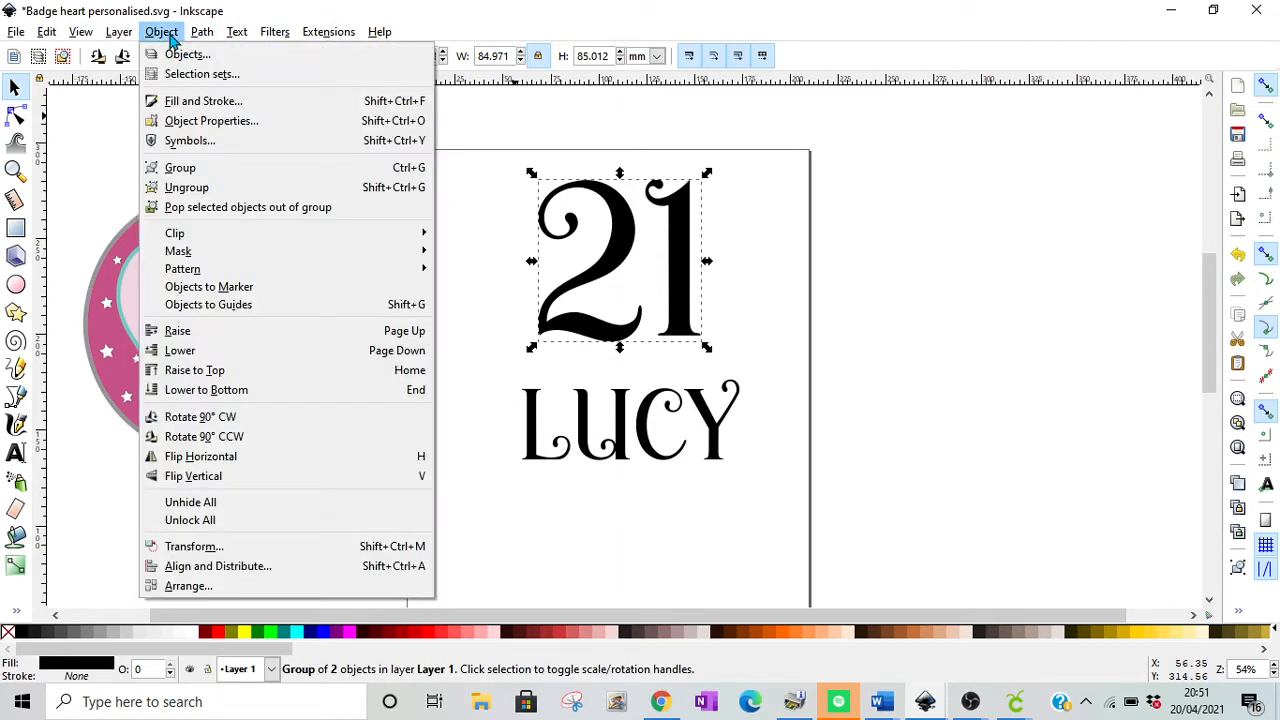
click(222, 188)
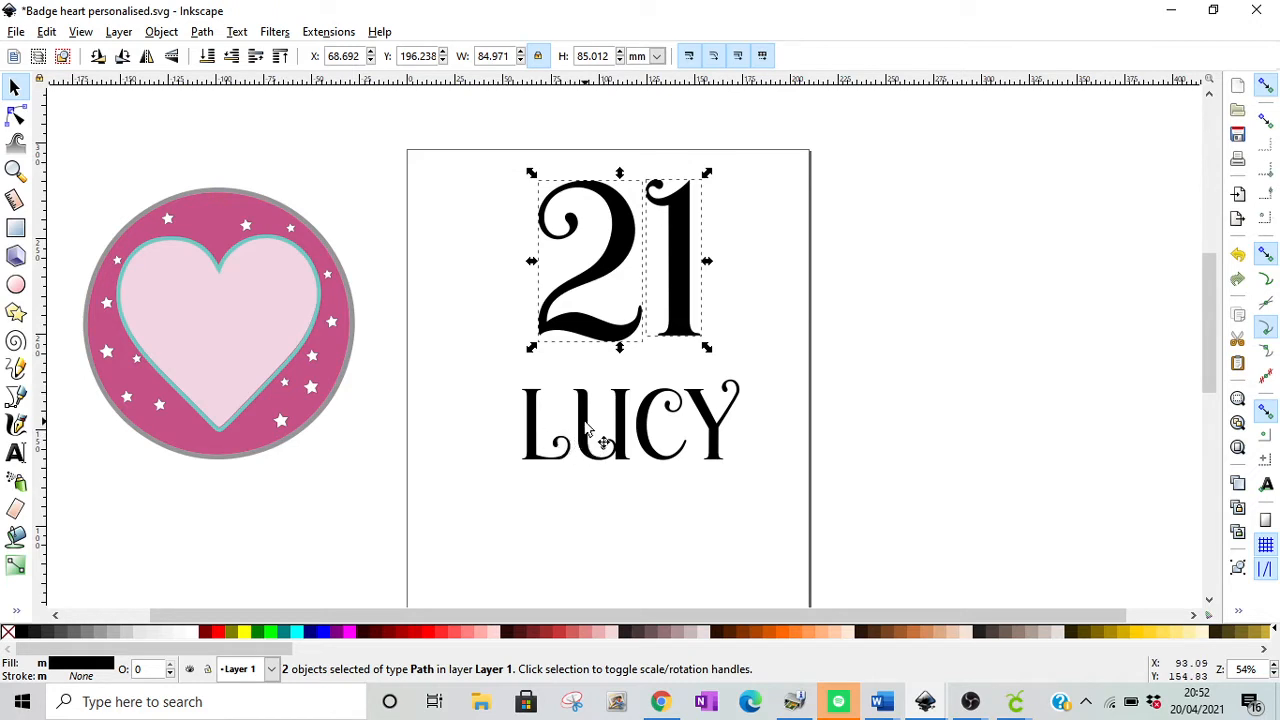
click(648, 440)
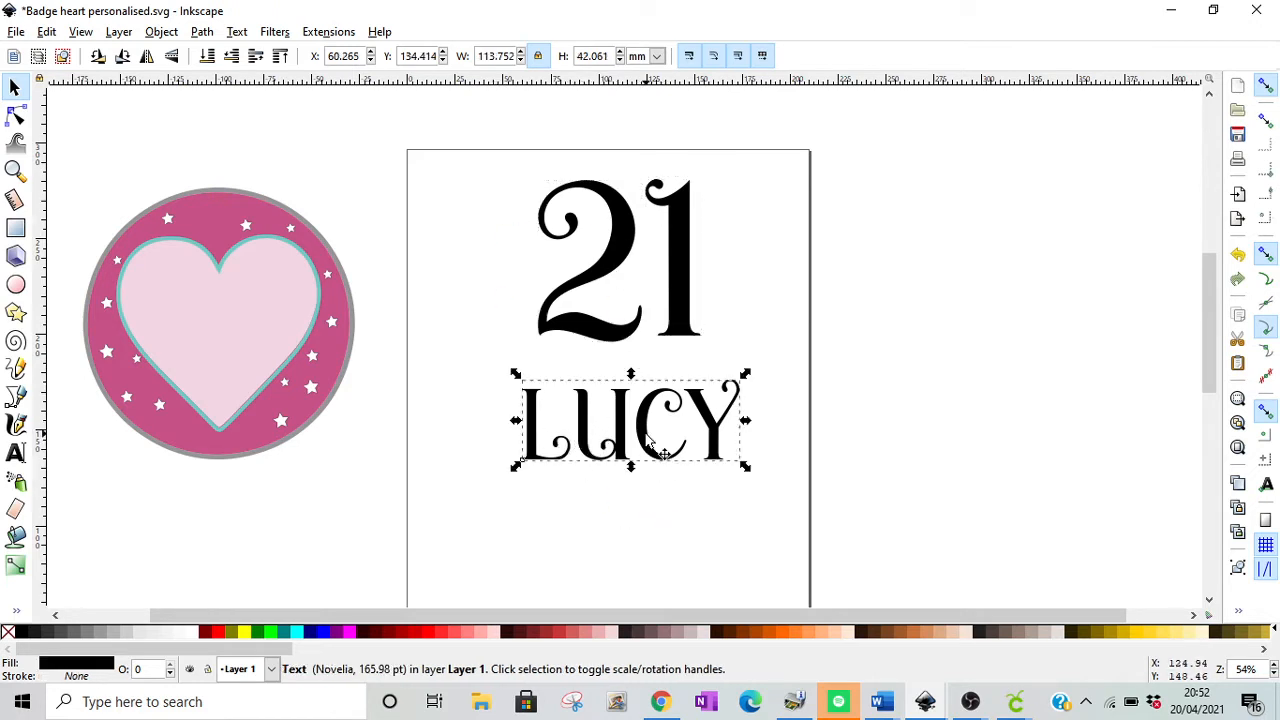
click(204, 36)
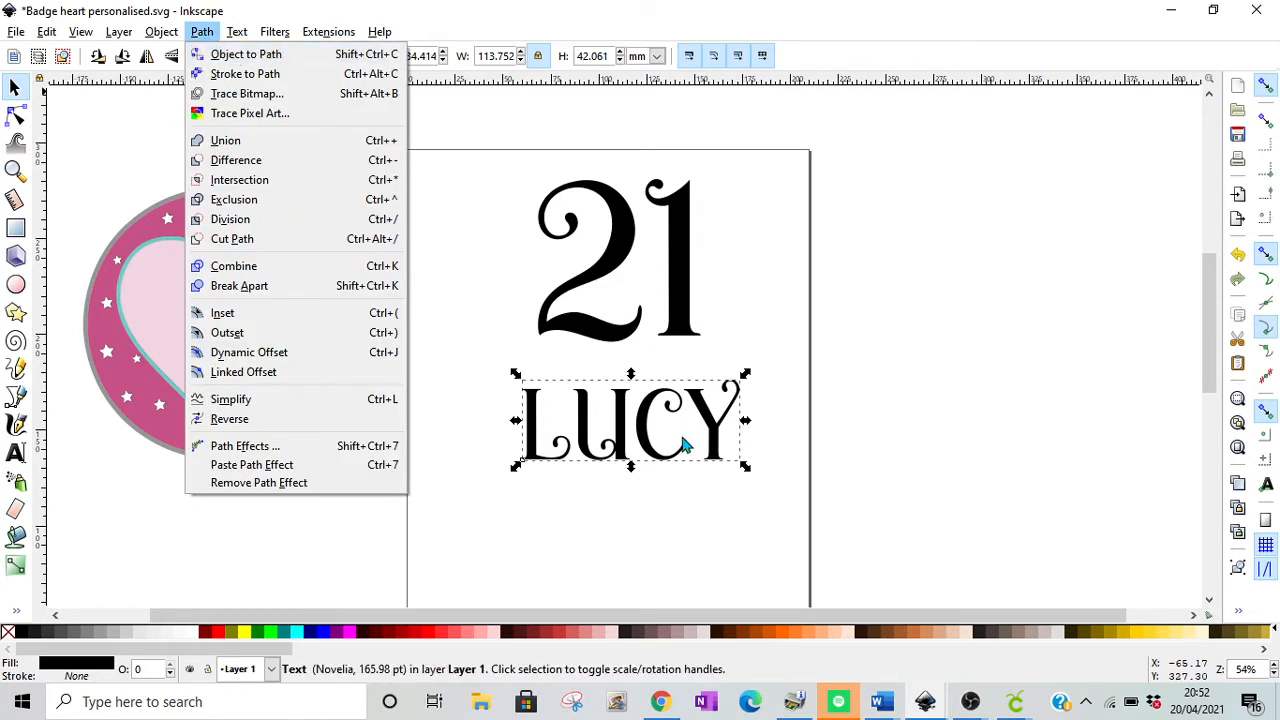
click(706, 283)
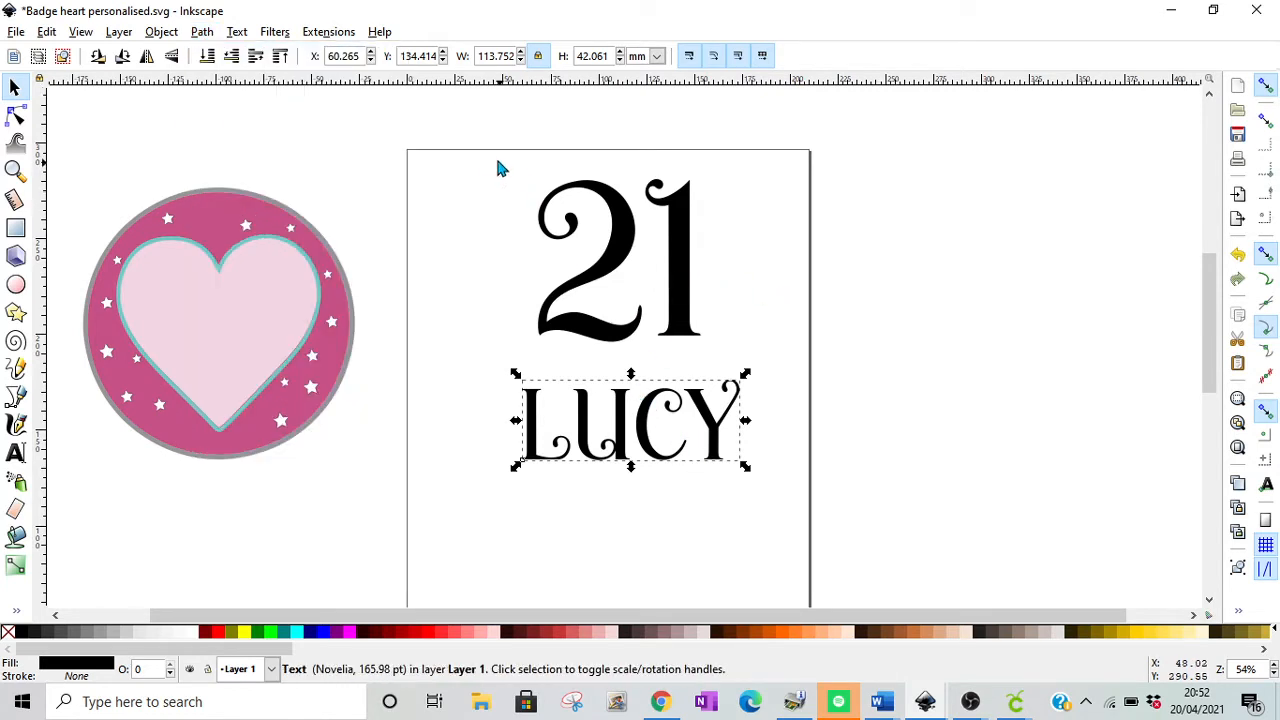
Step: Select both digits of the 21 and merge them into a single path with Union
drag(495, 157, 755, 373)
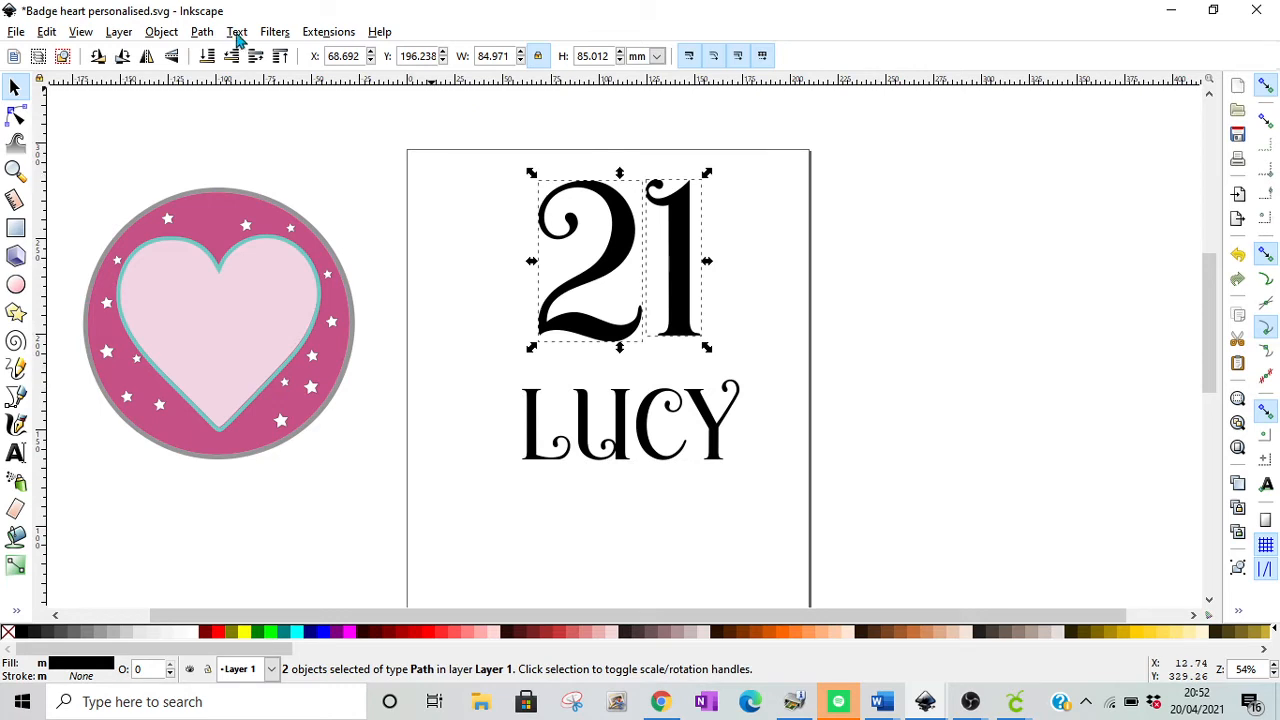
click(202, 32)
click(233, 140)
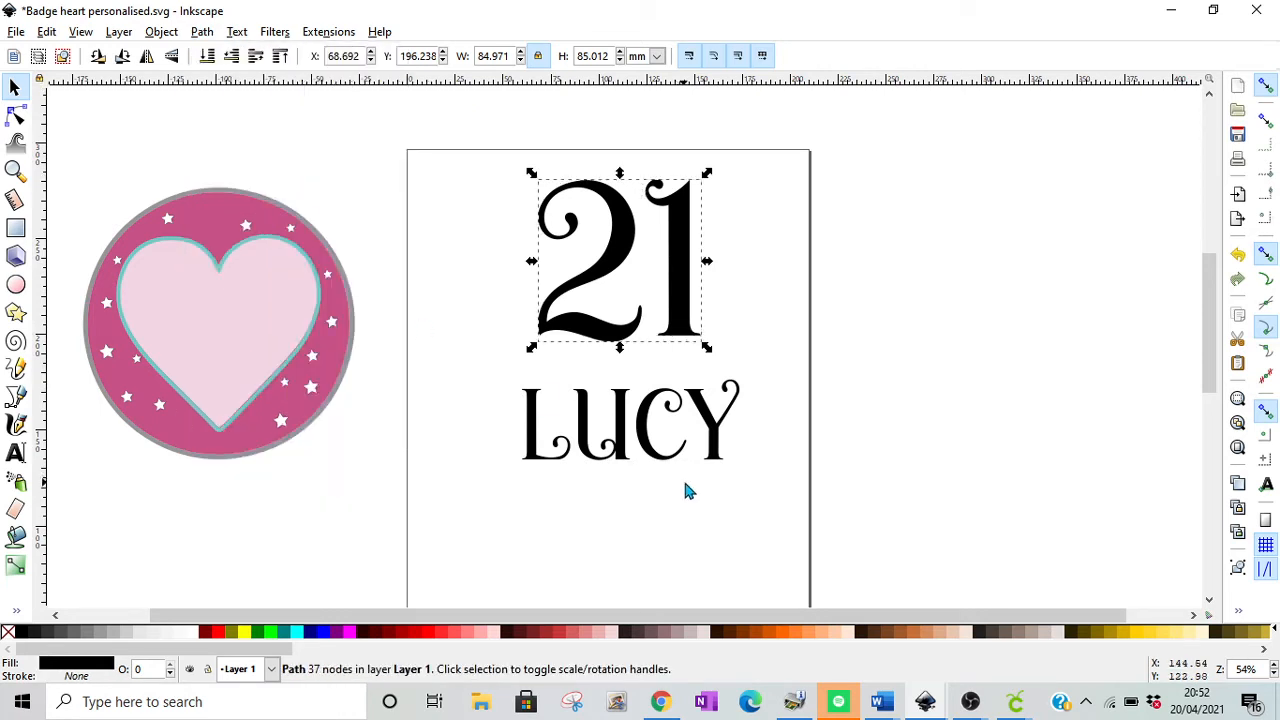
Step: Convert the name text to paths and ungroup it into separate letters
click(664, 452)
click(205, 33)
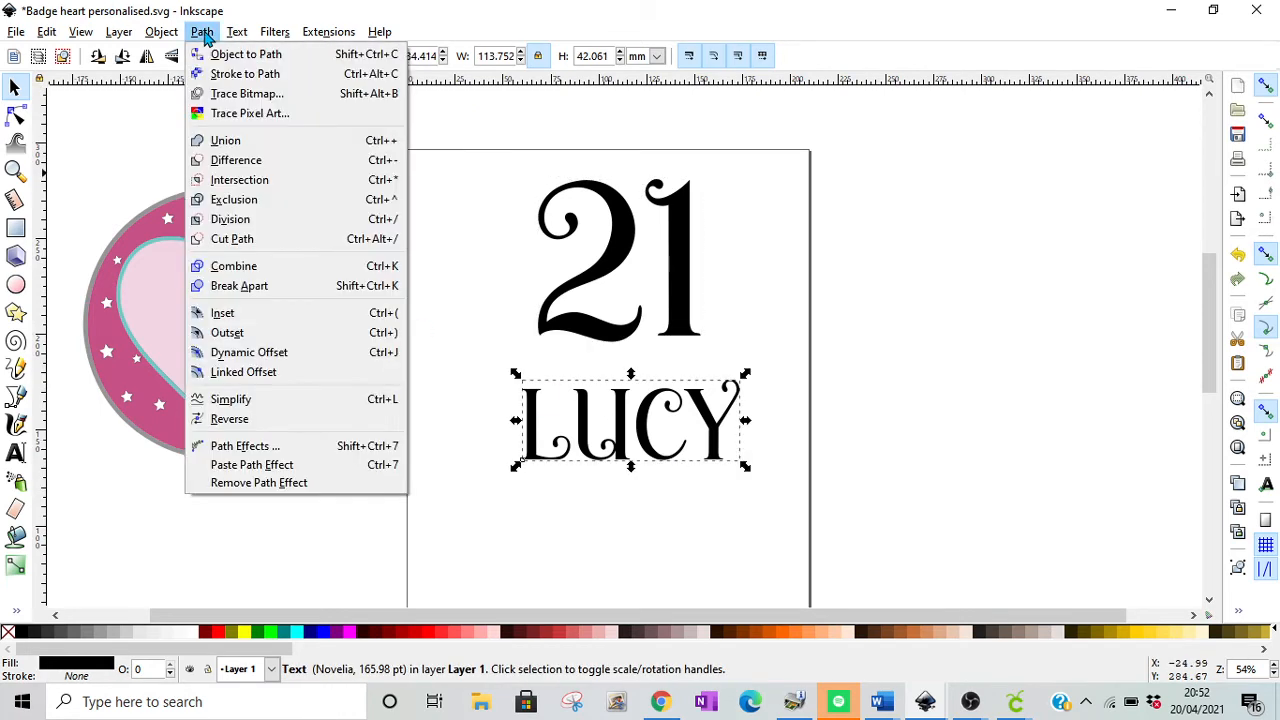
click(214, 53)
click(161, 32)
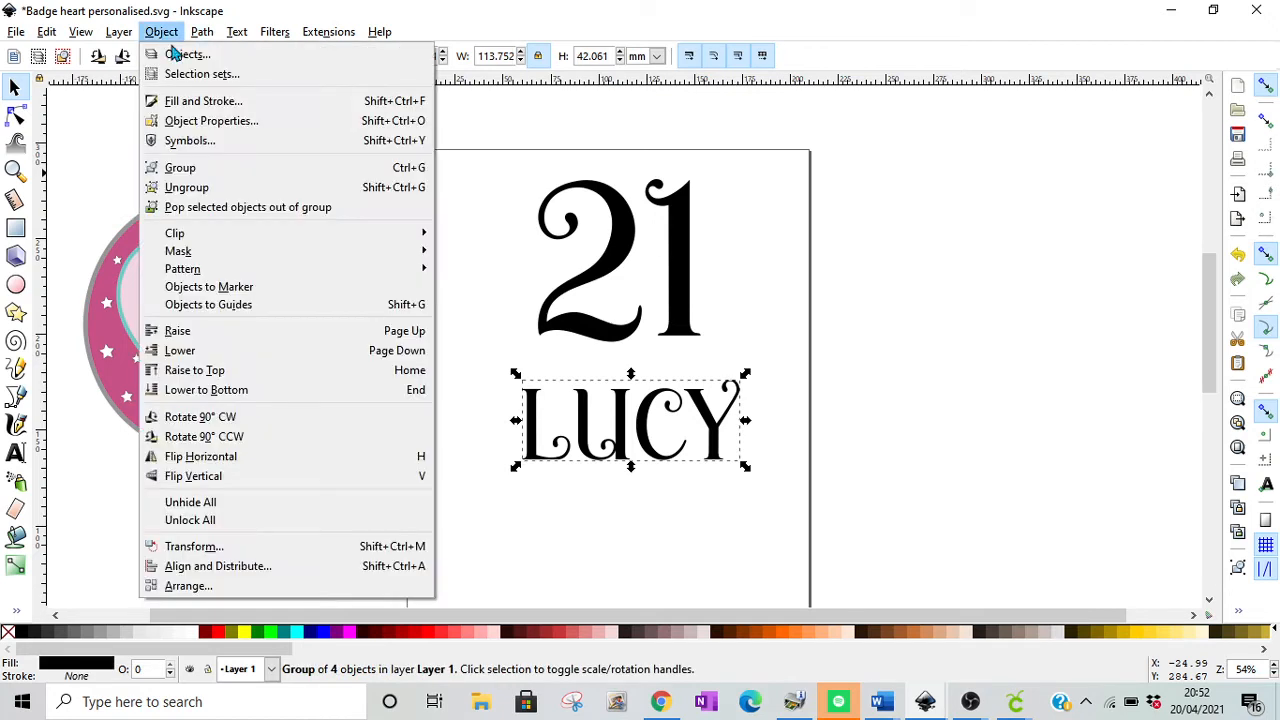
click(245, 188)
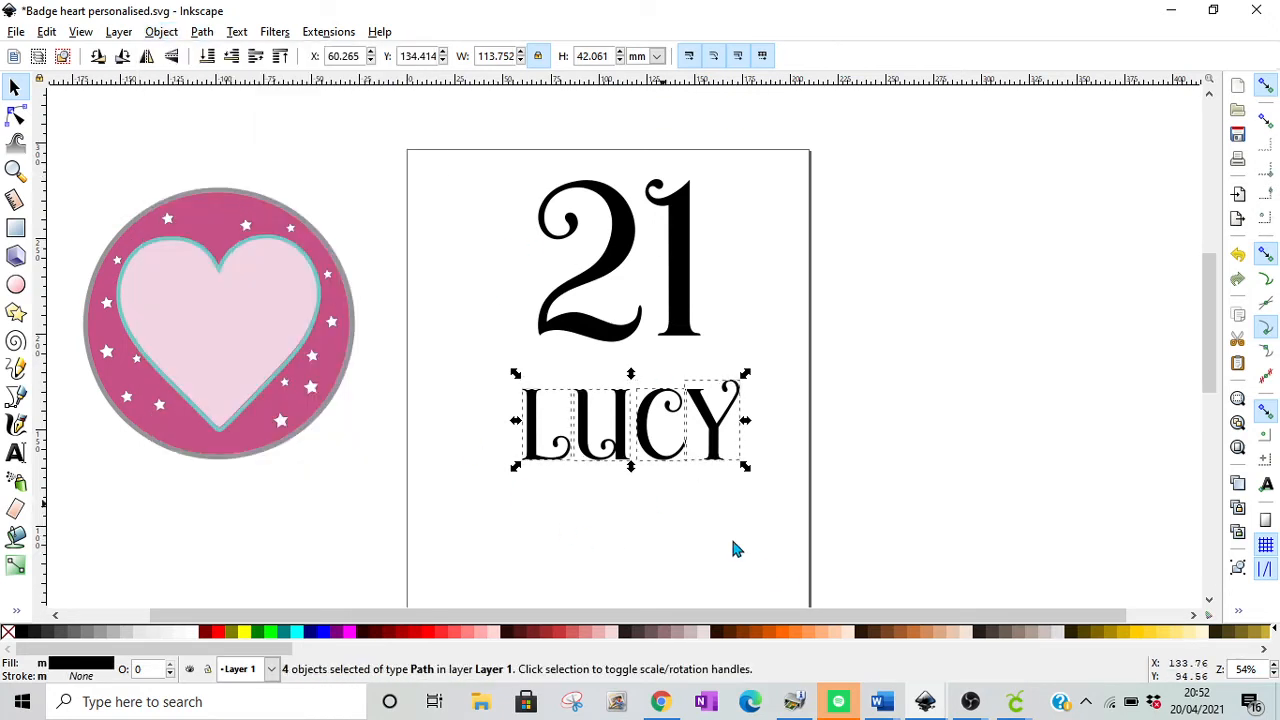
Step: Enlarge the first letter of the name to about 31.5 mm wide and 45.9 mm high, extending up and to the left
click(1274, 666)
click(1274, 666)
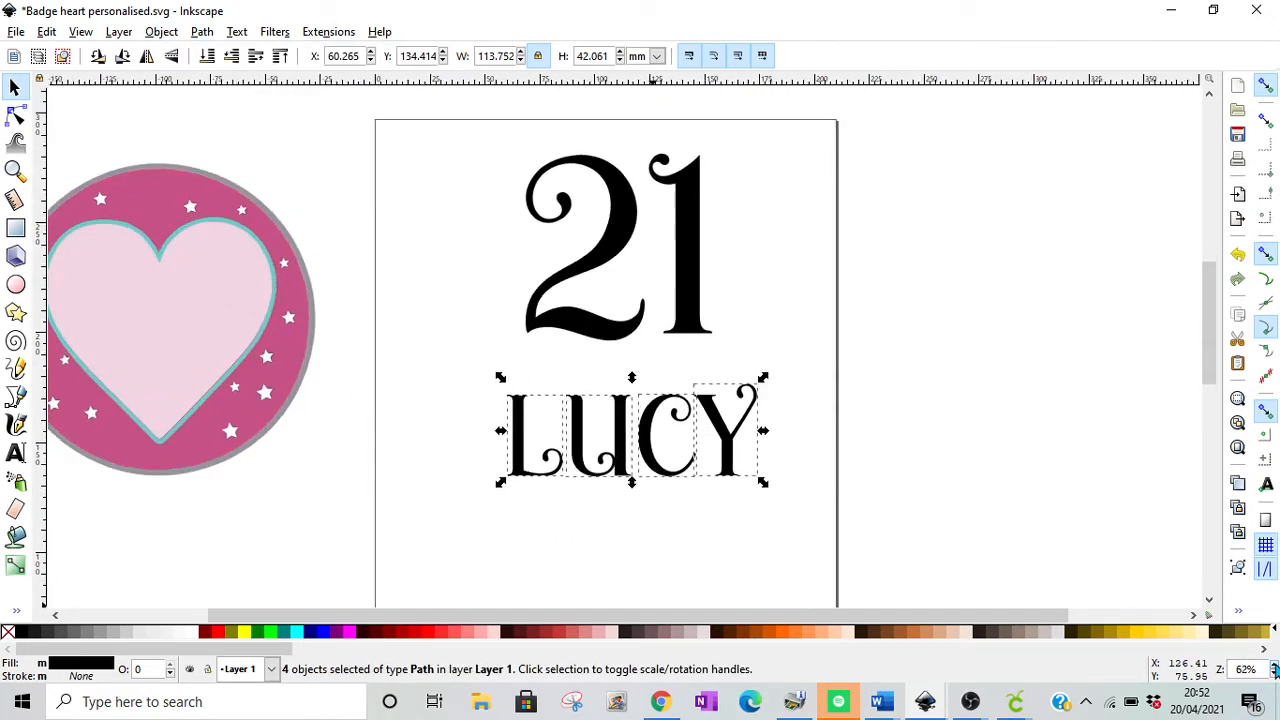
click(1274, 666)
click(1274, 666)
click(1274, 666)
click(1274, 666)
scroll(1206, 332, down, 3)
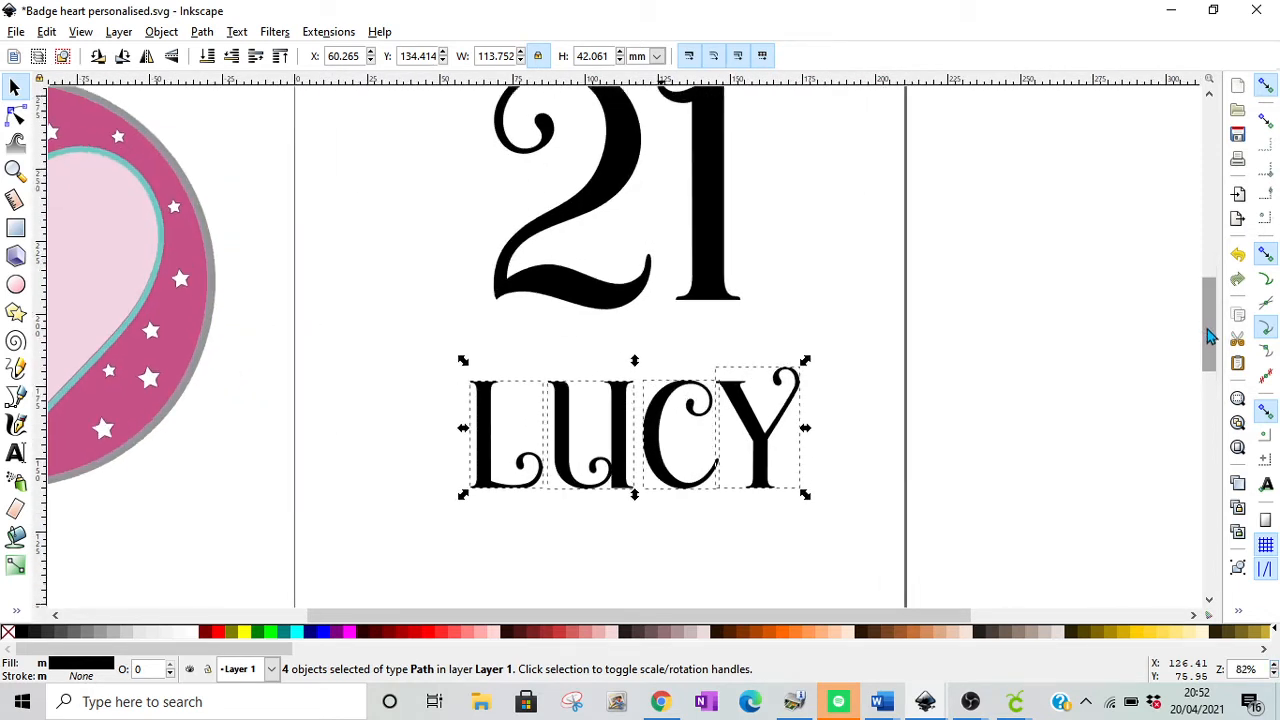
click(731, 508)
click(505, 418)
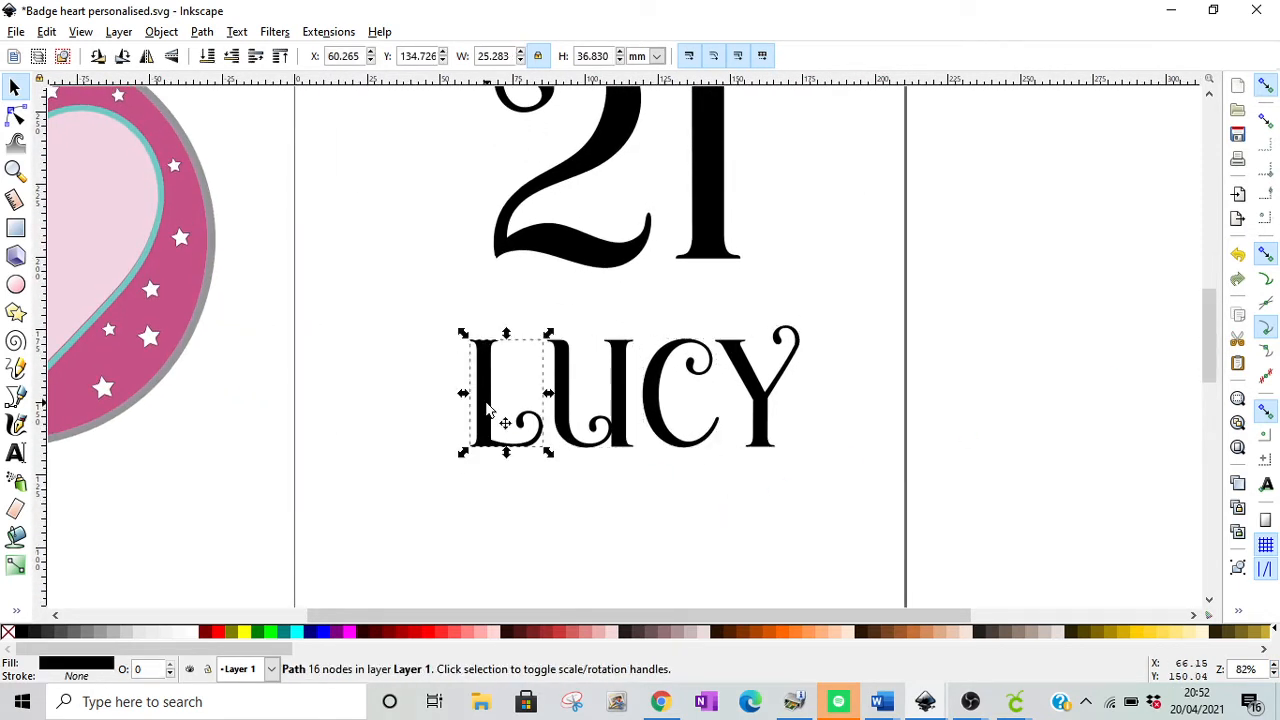
drag(466, 336, 436, 309)
Step: Nudge the enlarged first letter horizontally until its curl just touches the second letter
key(Right)
key(Right)
key(Right)
key(Right)
key(Right)
key(Right)
key(Right)
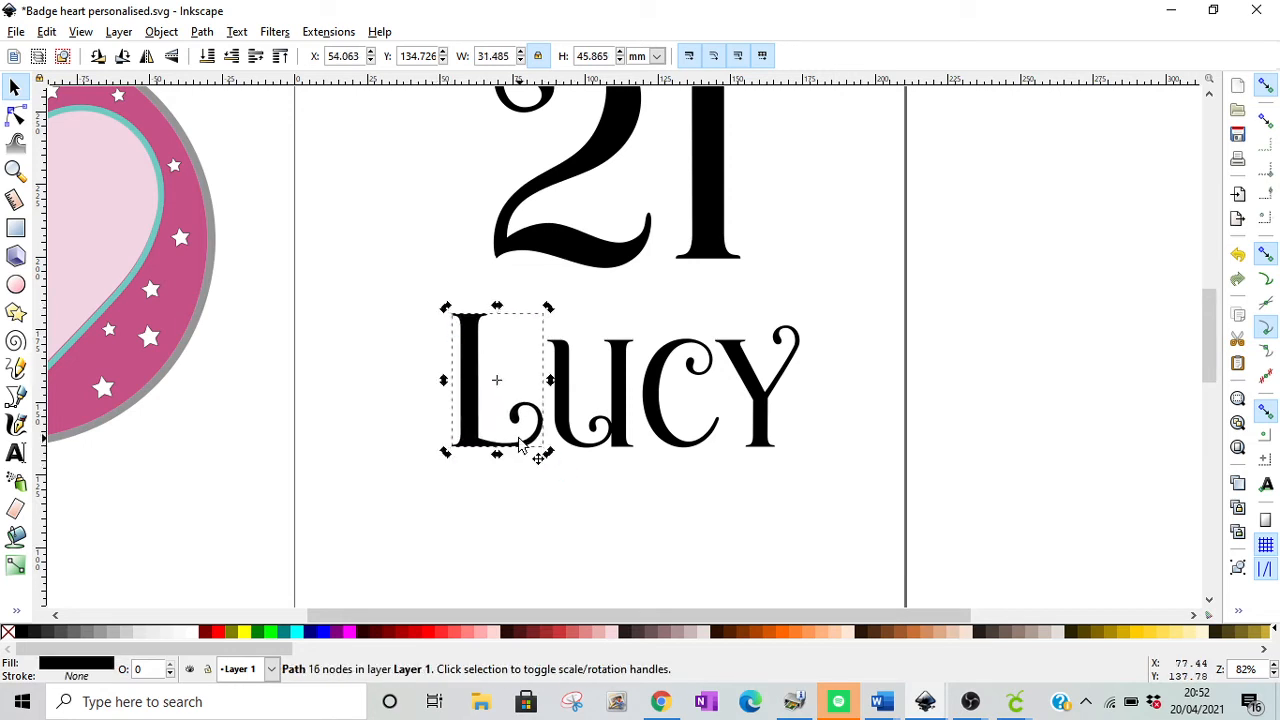
key(Right)
key(Right)
key(Right)
key(Right)
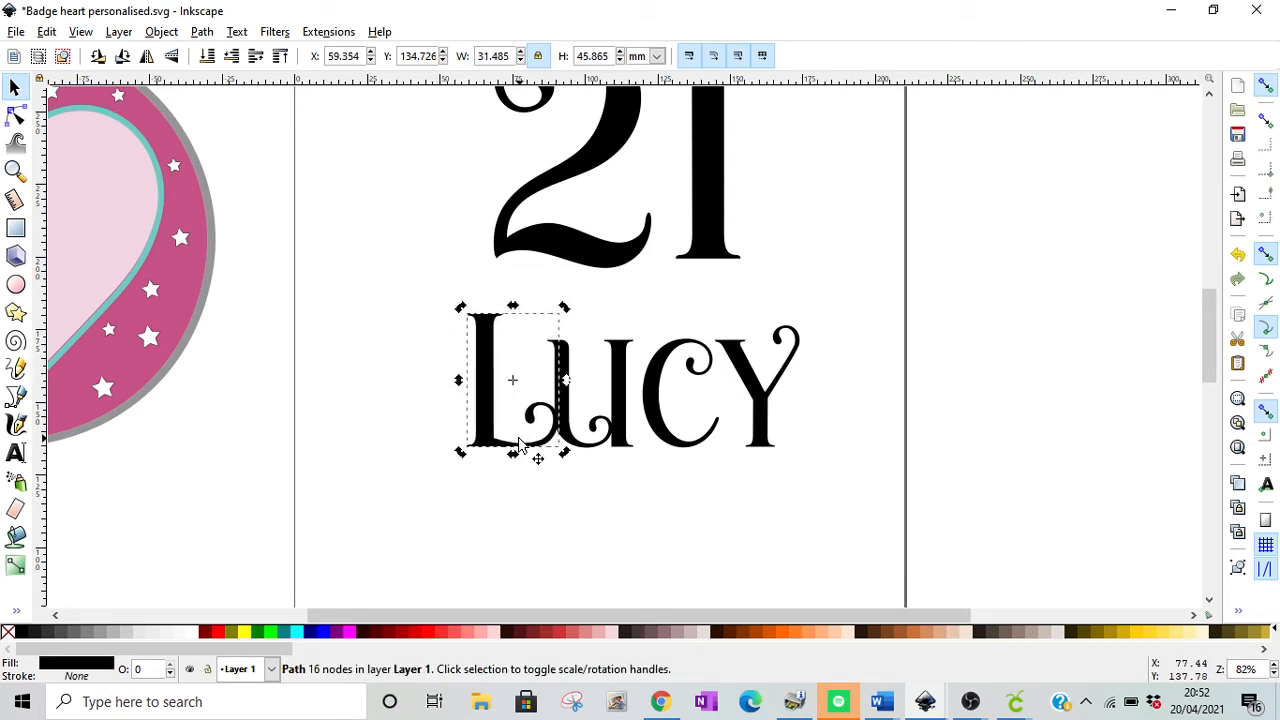
key(Left)
key(Left)
key(Left)
key(Left)
key(Left)
key(Left)
key(Left)
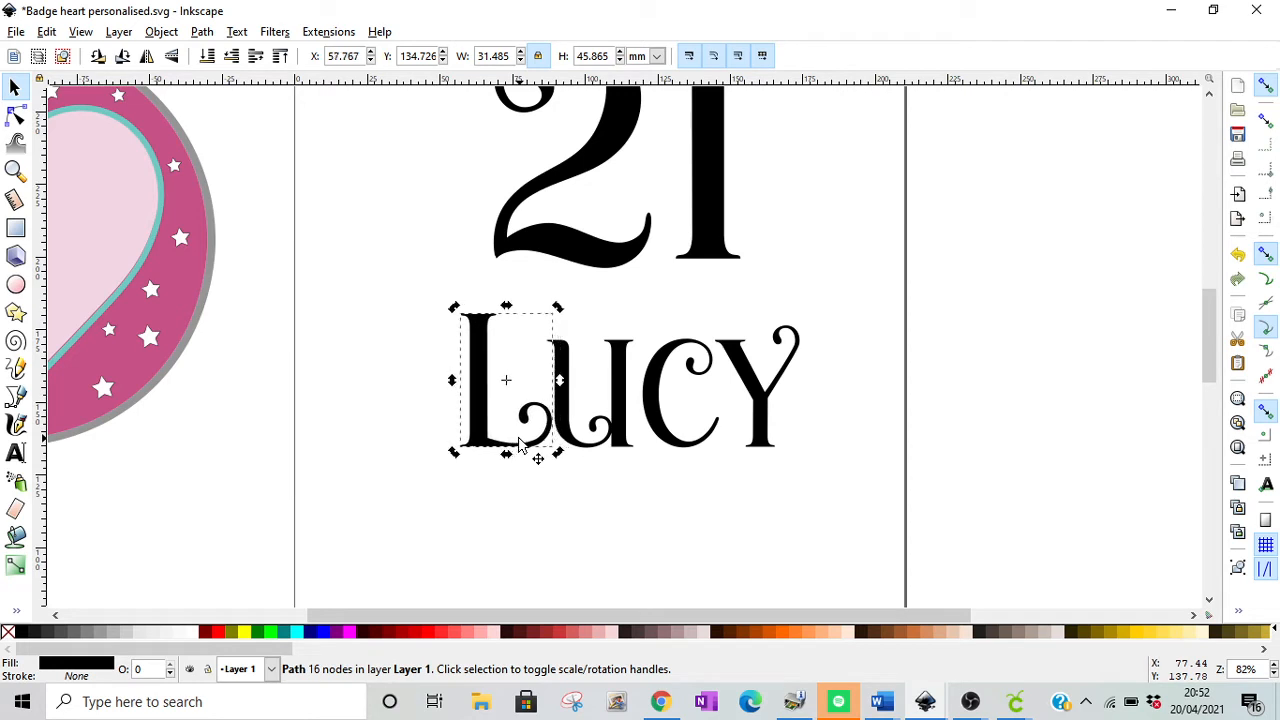
key(Left)
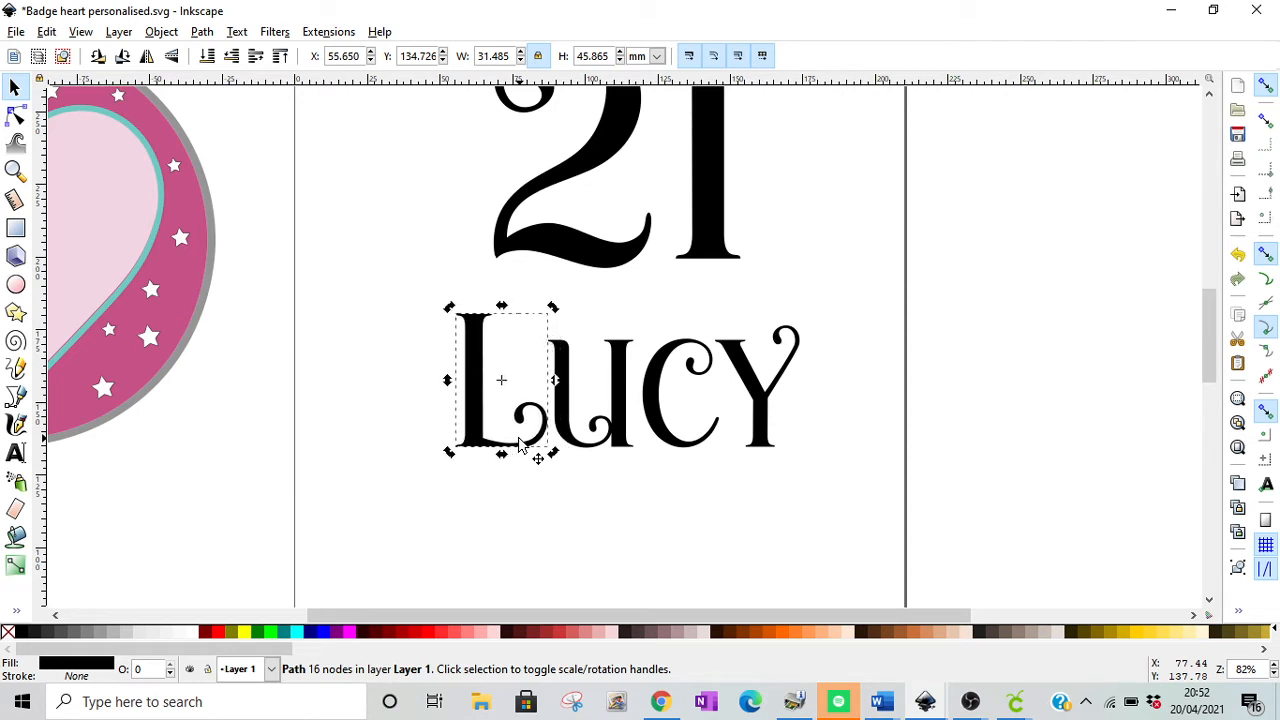
click(836, 526)
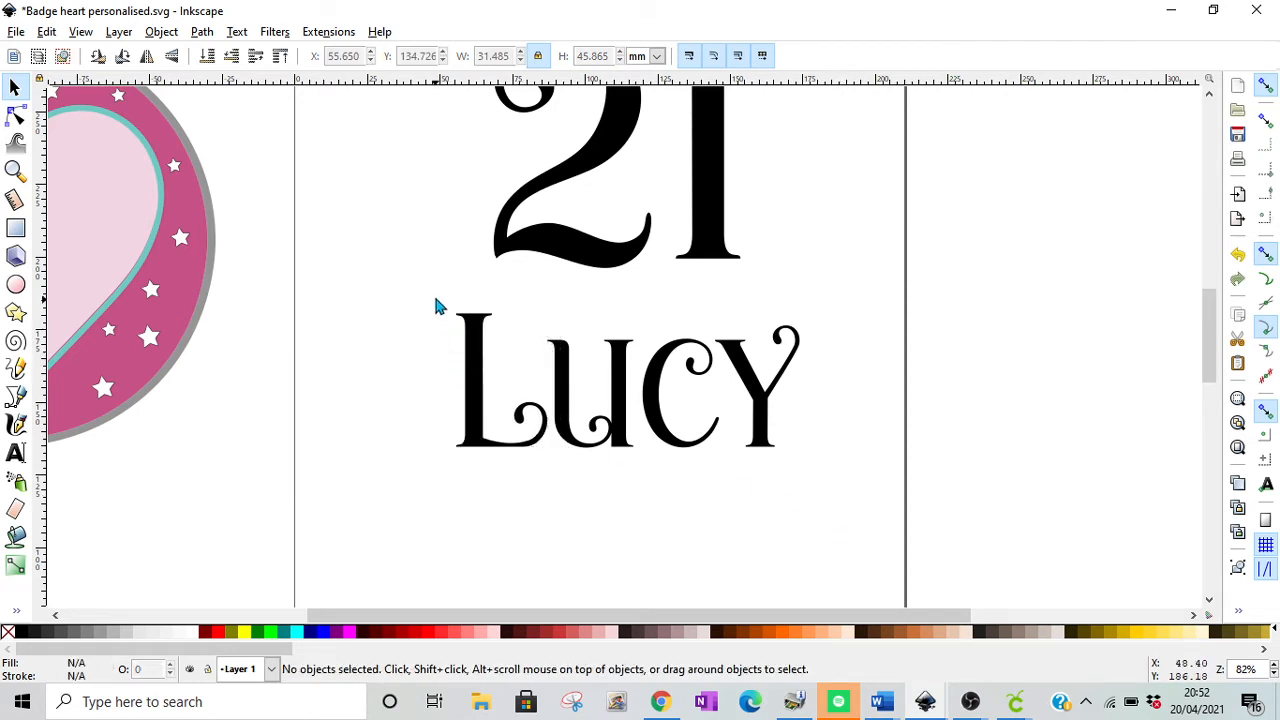
Step: Select all four letters of the name and merge them into a single path with Union
drag(435, 299, 888, 508)
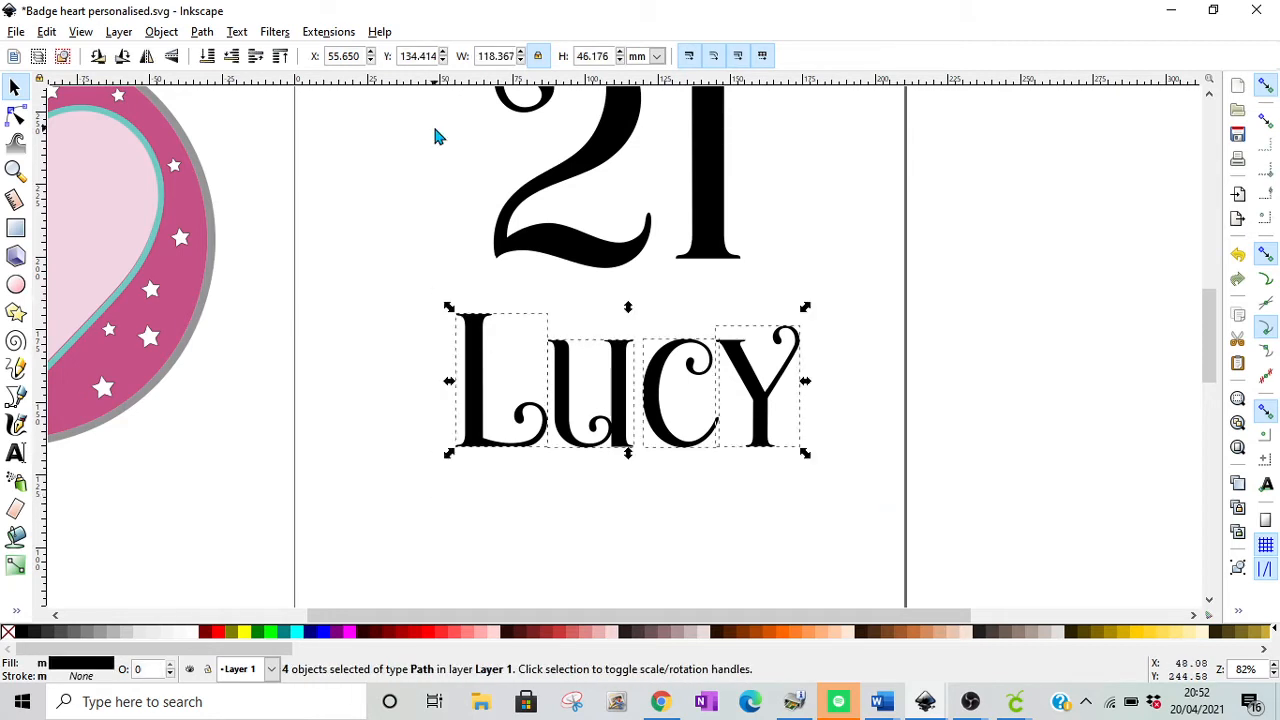
click(202, 31)
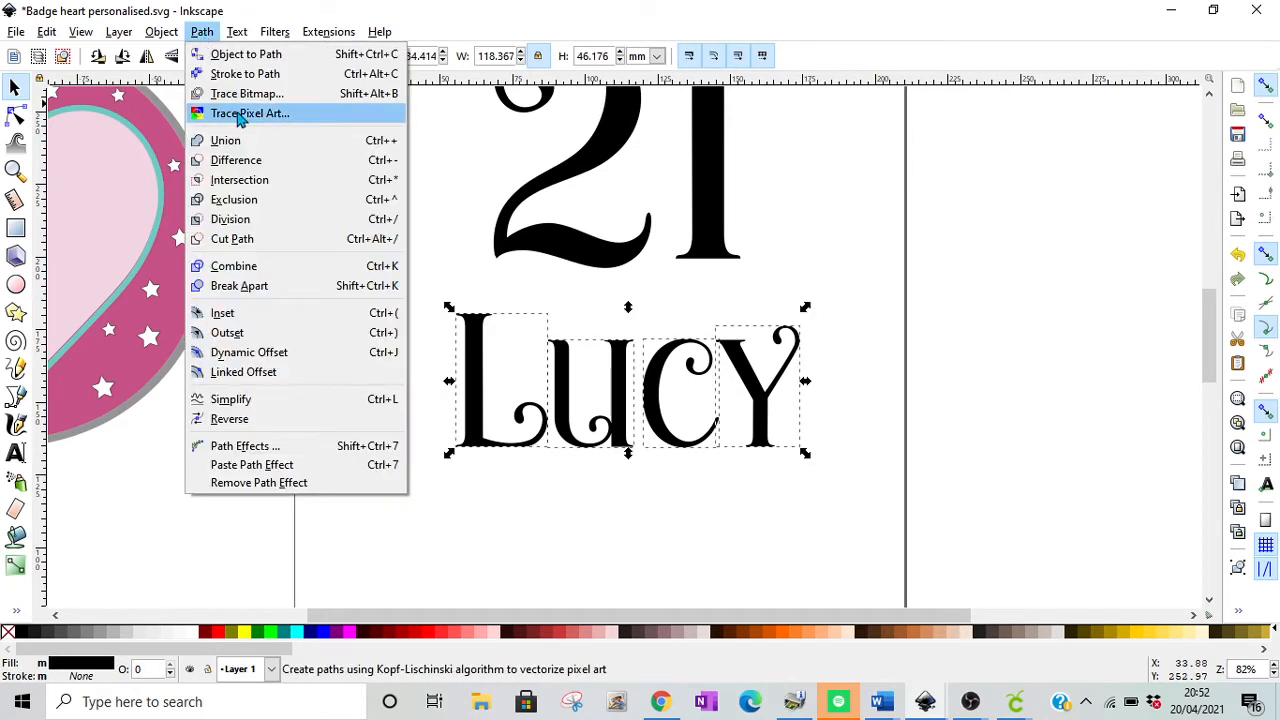
click(241, 141)
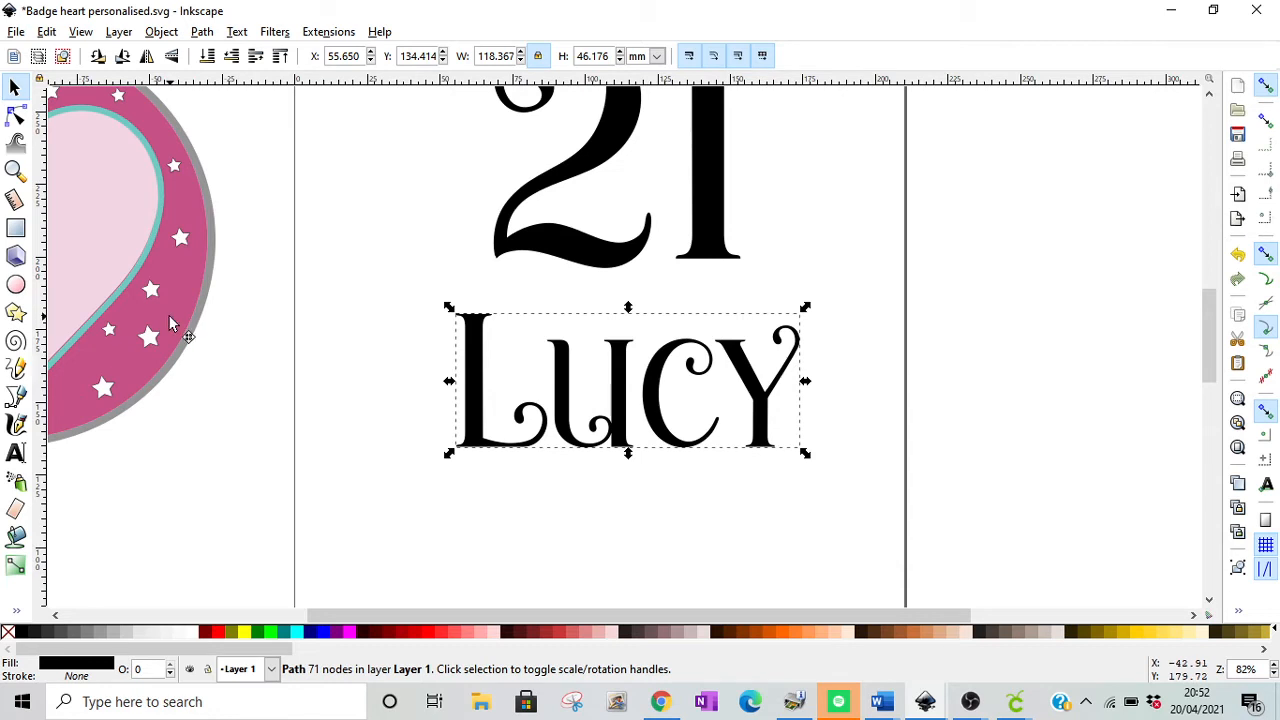
Step: Try the round heart badge on the page behind the 21 and the name
drag(170, 323, 760, 400)
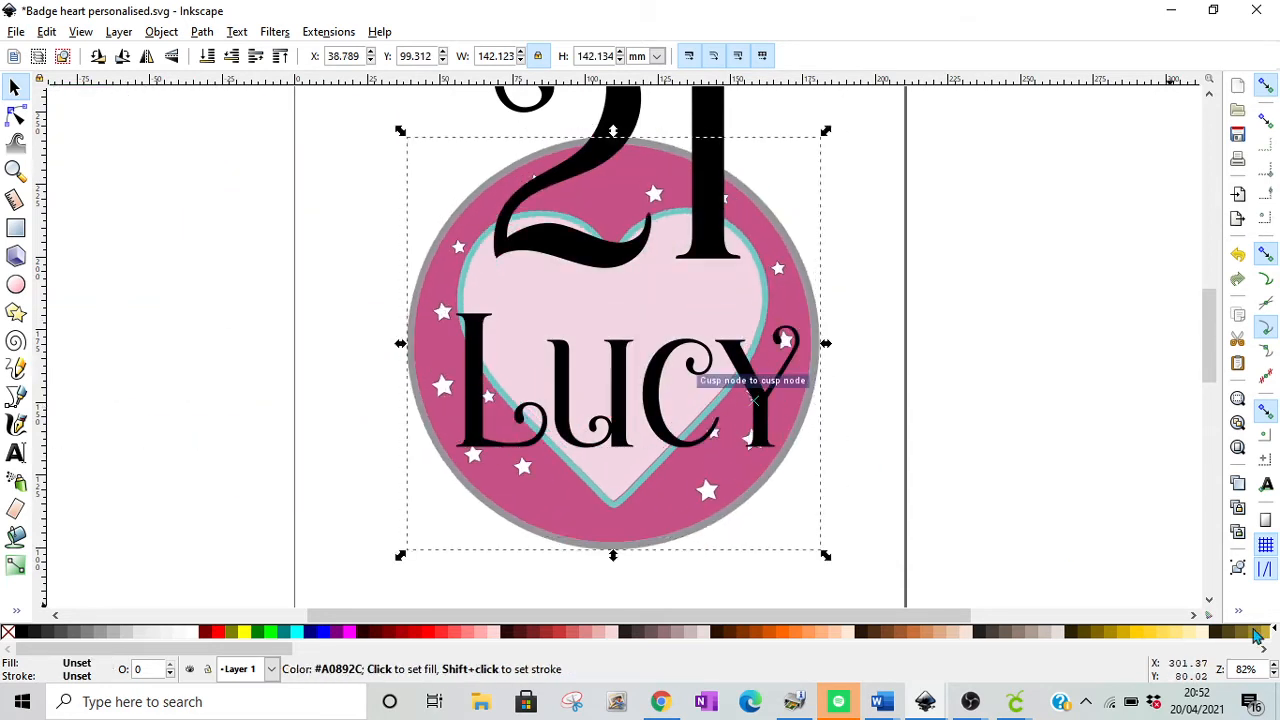
click(1273, 676)
click(1273, 676)
click(1273, 676)
click(1273, 676)
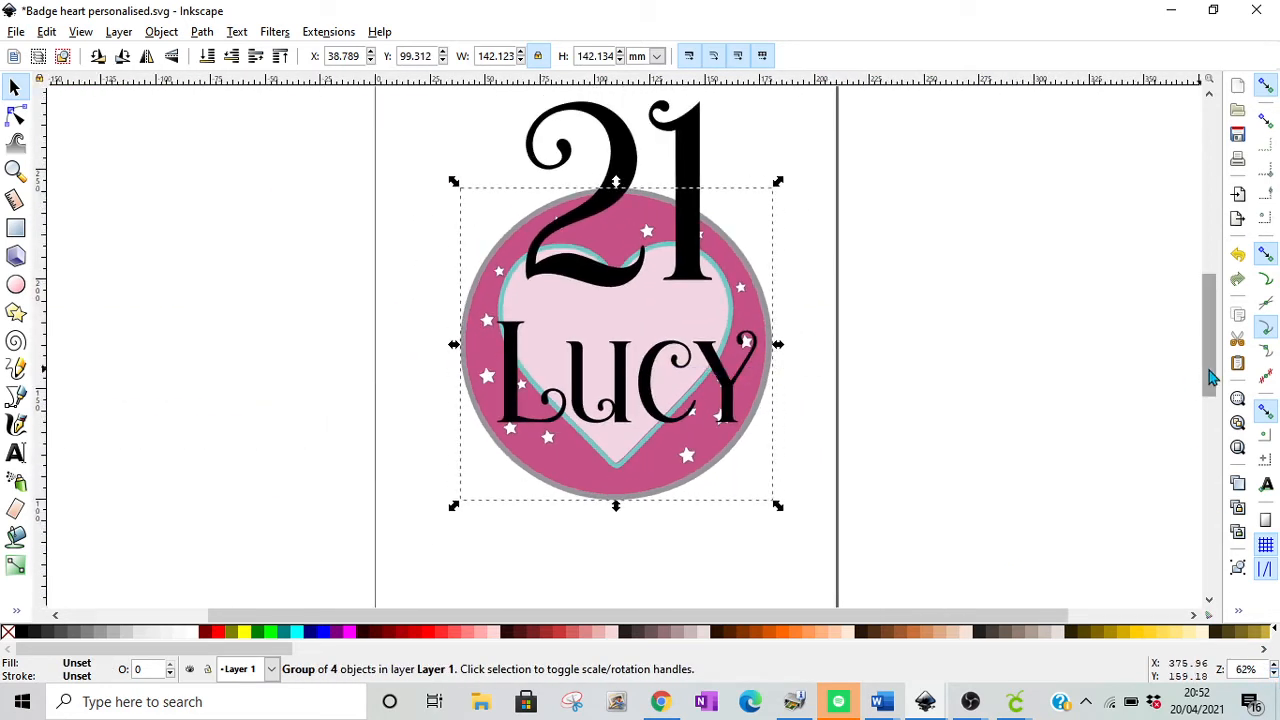
drag(1212, 377, 1212, 358)
click(807, 305)
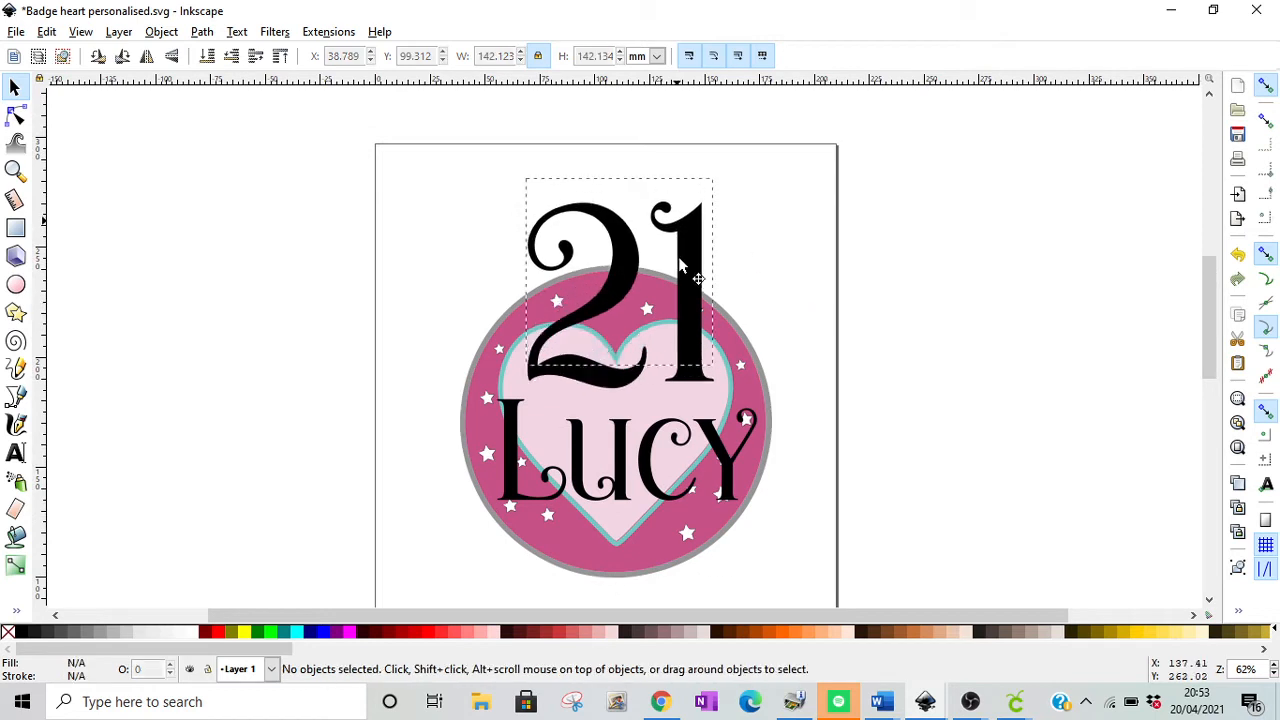
Step: Return the badge to the left of the page and position the 21 just above the name
drag(679, 258, 675, 263)
drag(737, 392, 318, 363)
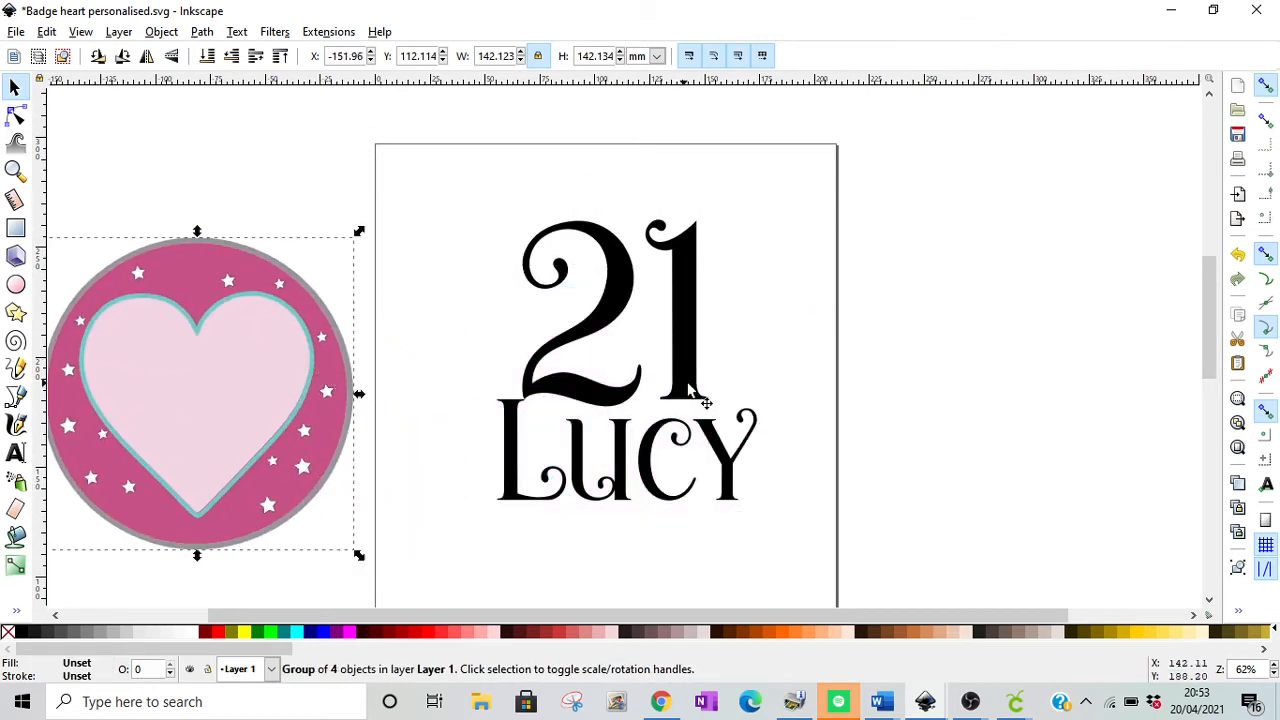
drag(690, 390, 693, 370)
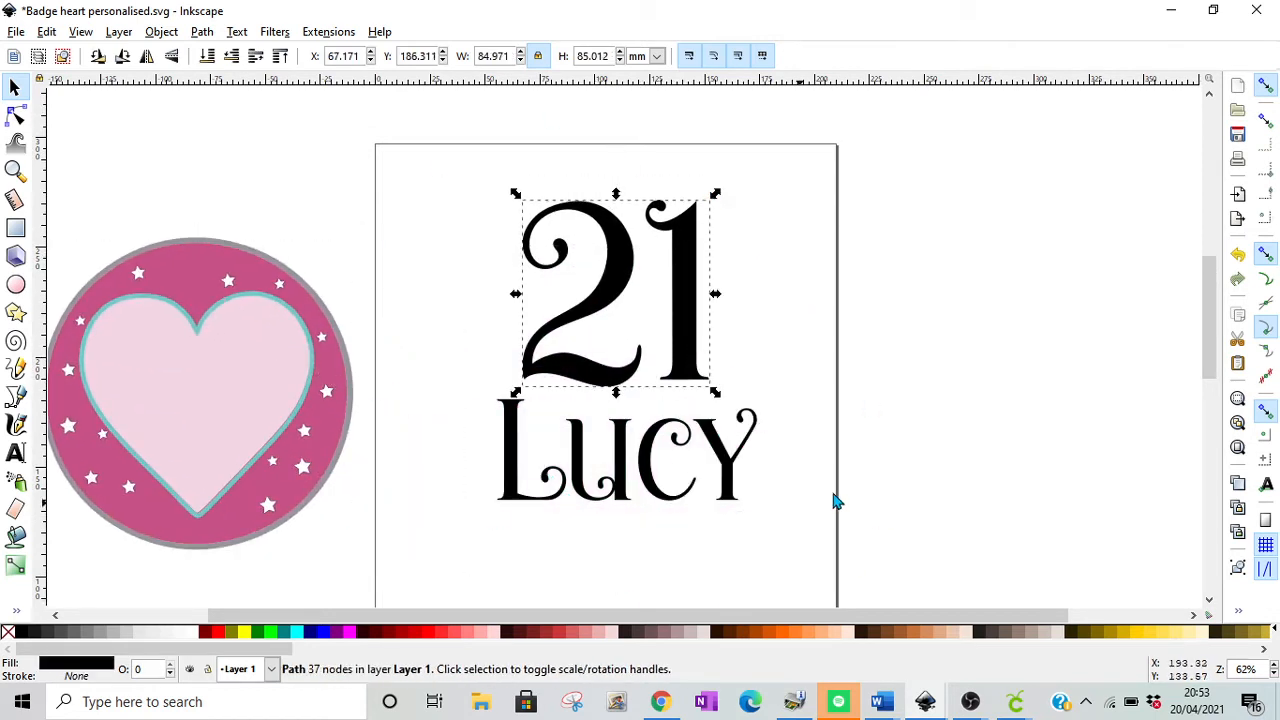
Step: Duplicate the 21, set the two copies side by side and fill the right-hand one with blue (#0000FF)
right_click(560, 213)
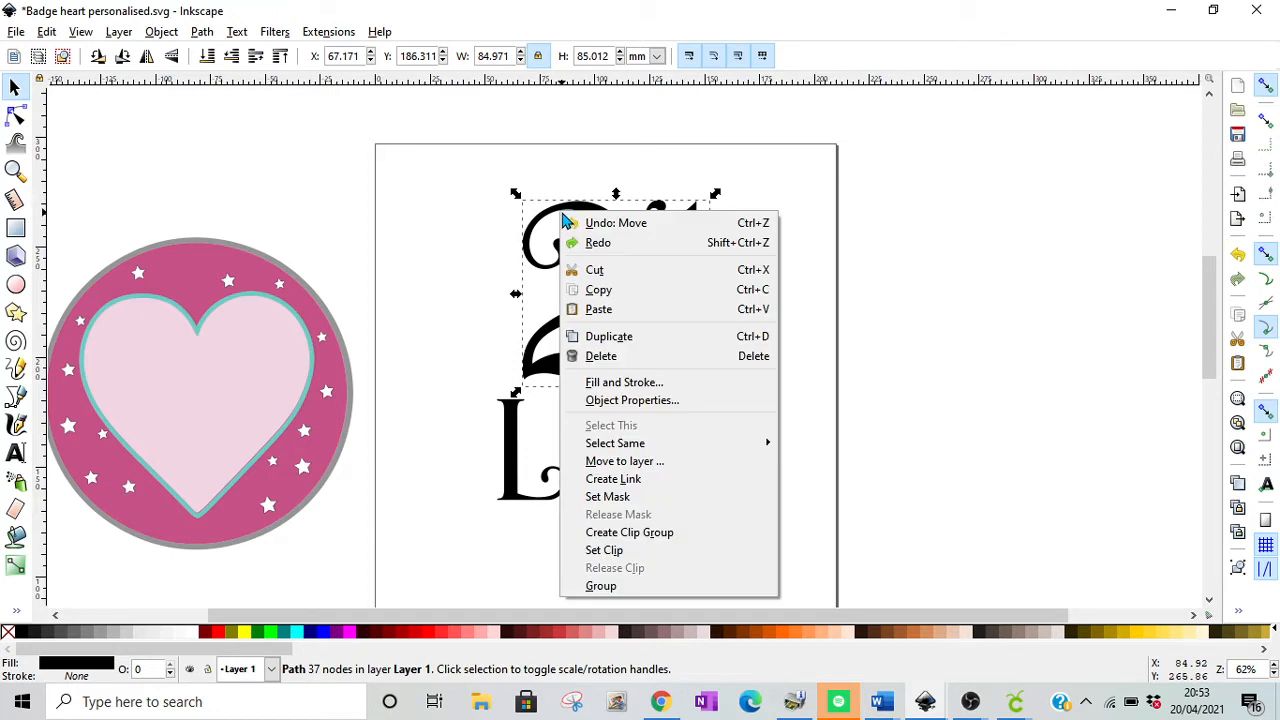
click(669, 337)
drag(605, 265, 505, 262)
drag(705, 296, 790, 296)
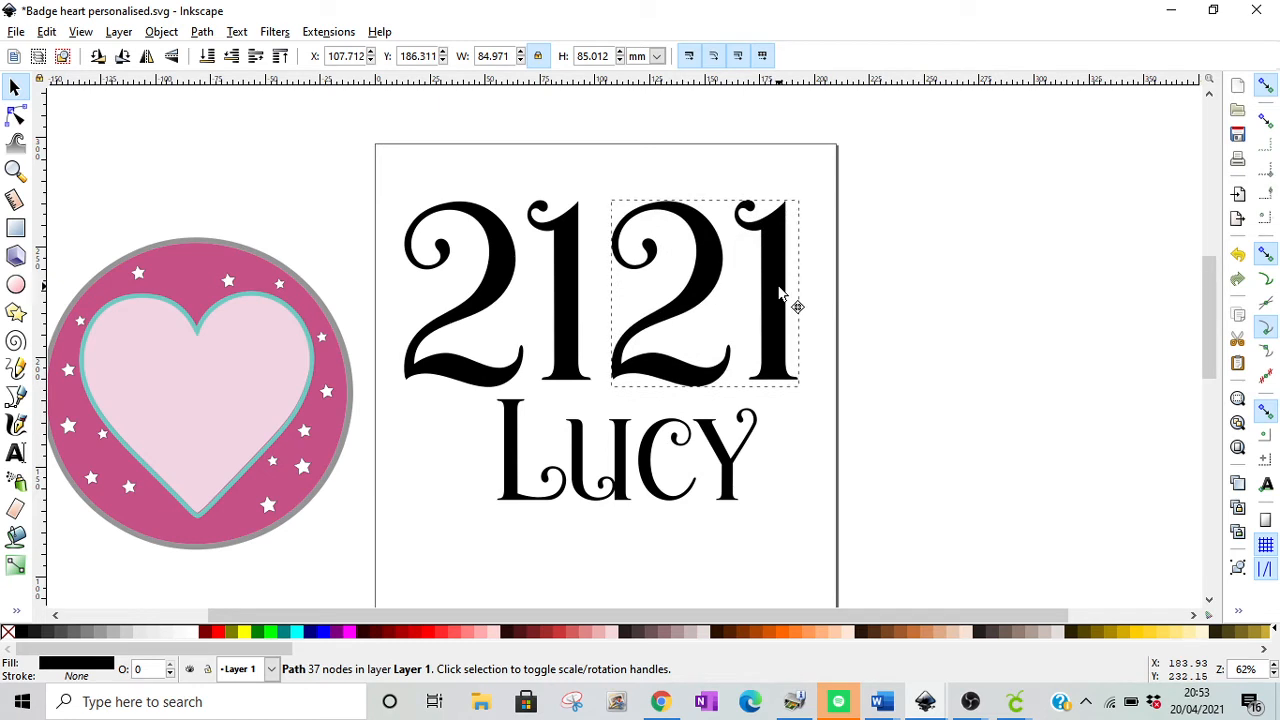
click(323, 633)
click(708, 470)
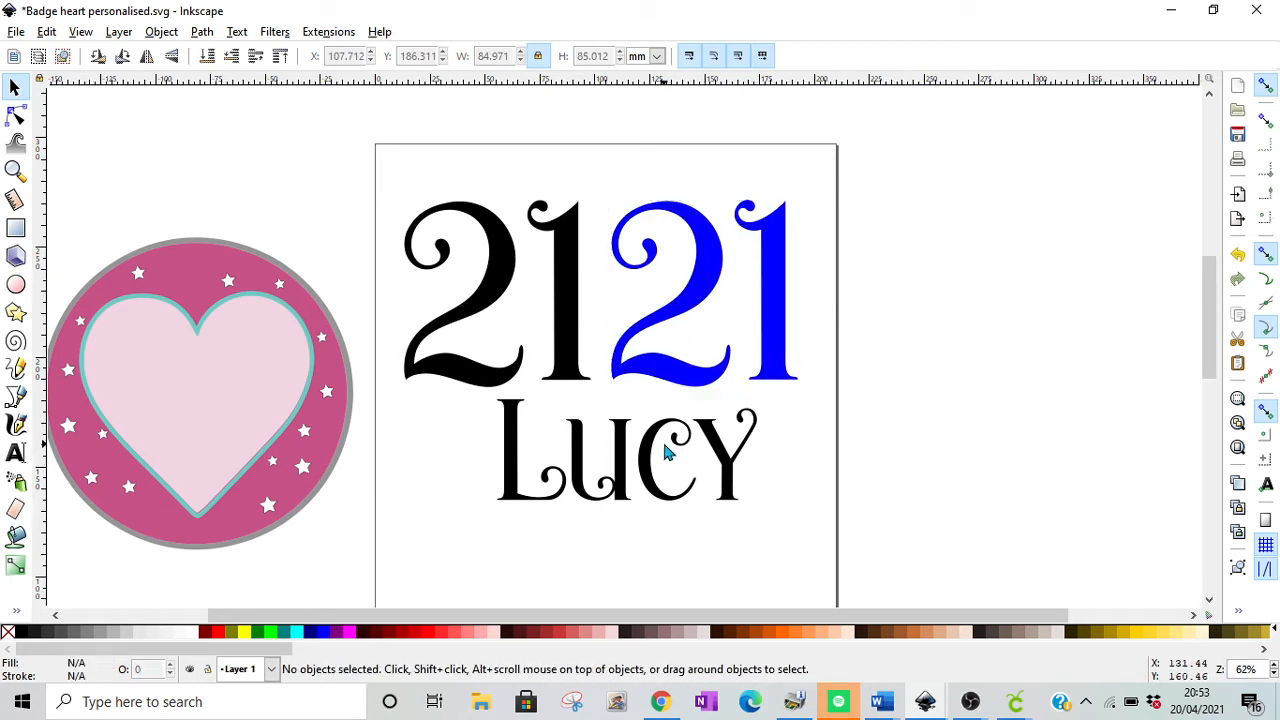
Step: Duplicate the name, place the copy directly below the original and fill it with blue (#0000FF)
click(654, 450)
right_click(652, 450)
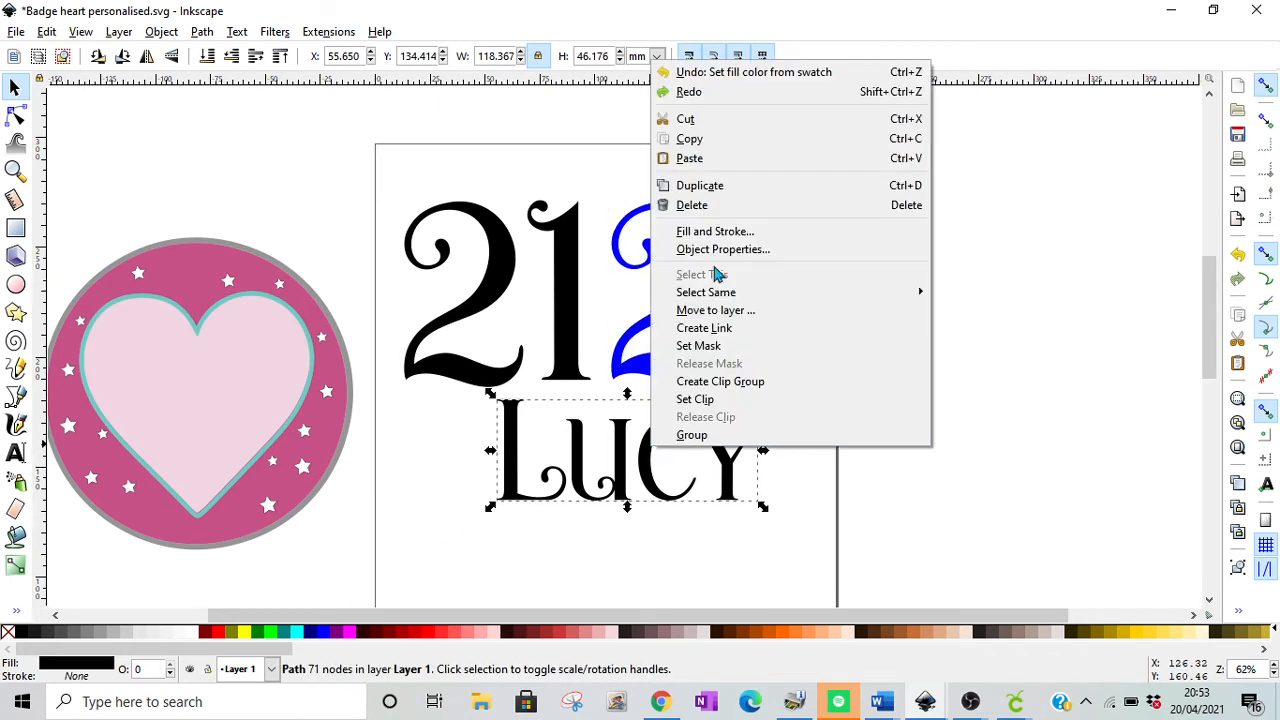
click(718, 192)
drag(660, 458, 648, 550)
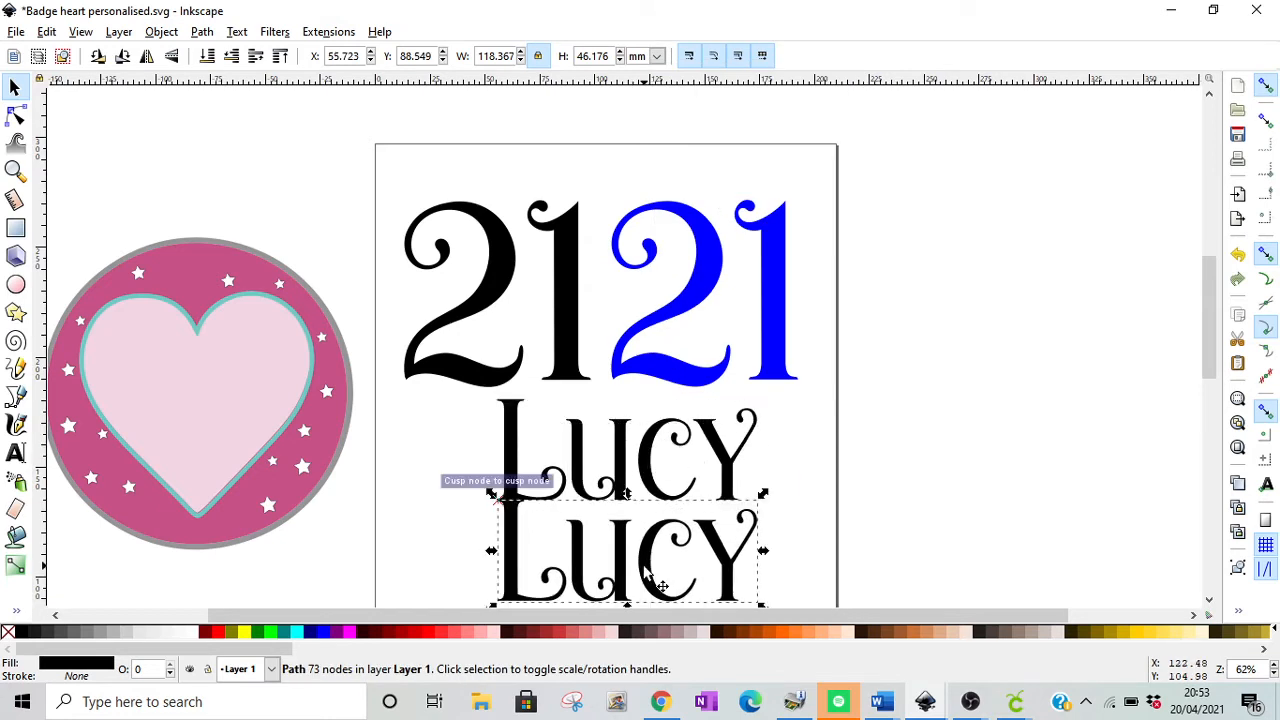
click(323, 633)
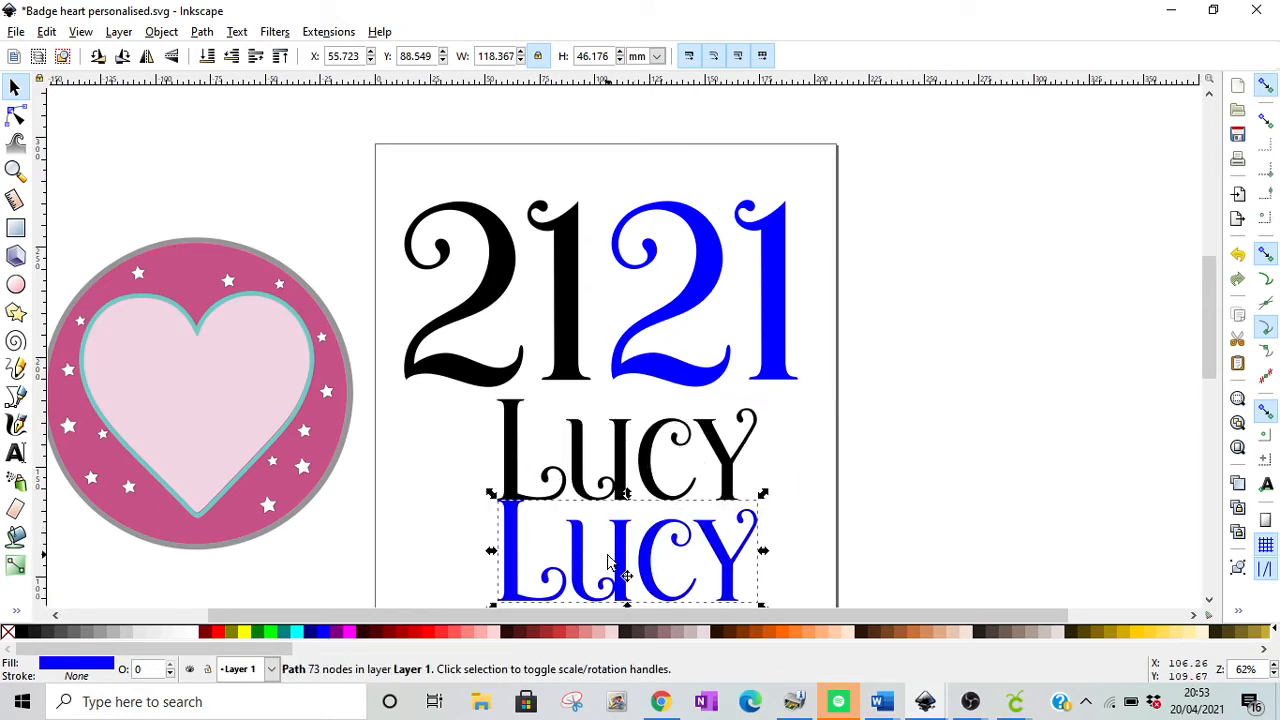
drag(617, 562, 617, 570)
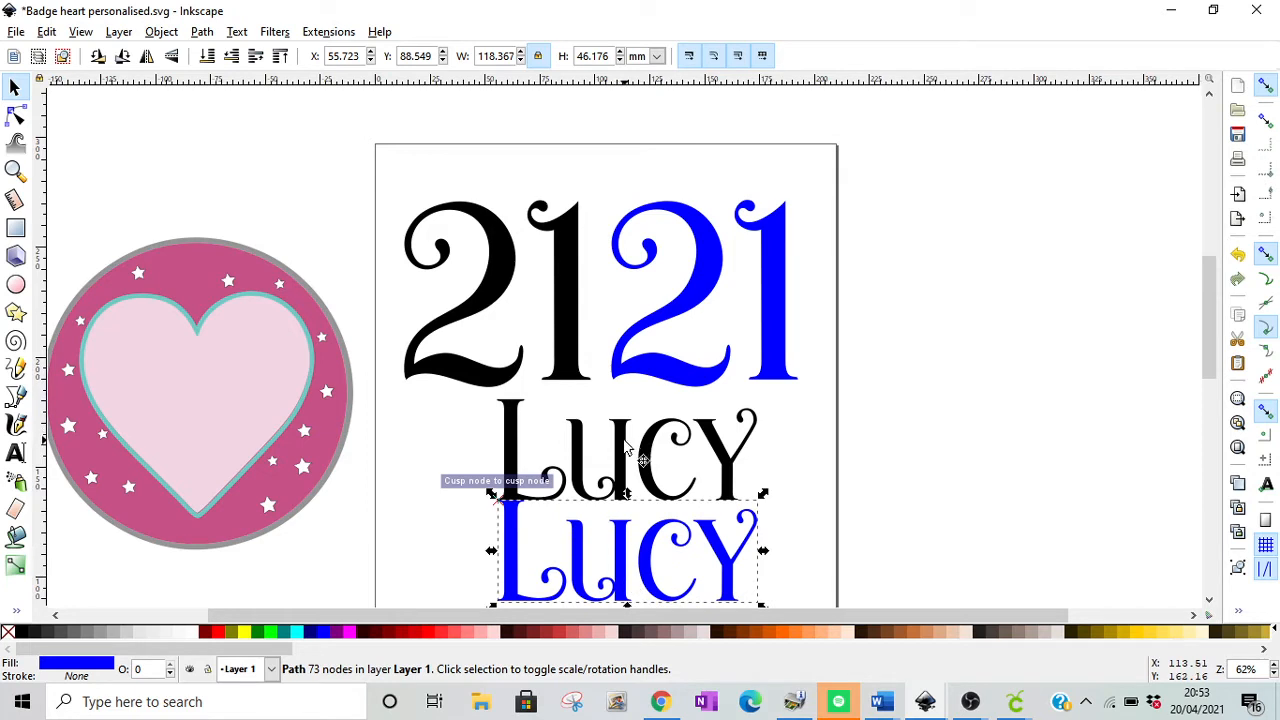
Step: Nudge the black name slightly up, away from the blue copy, and thicken it with Outset
drag(625, 435, 625, 439)
key(Up)
key(Up)
key(Up)
key(Up)
key(Up)
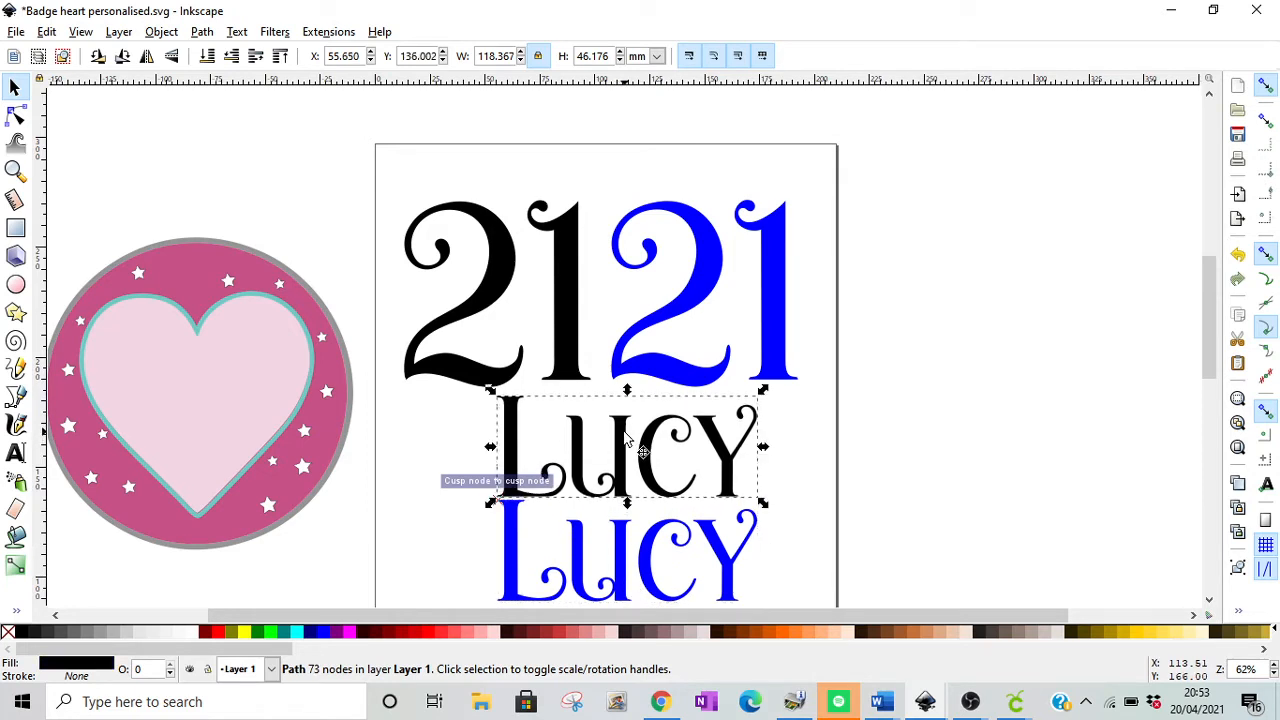
click(208, 35)
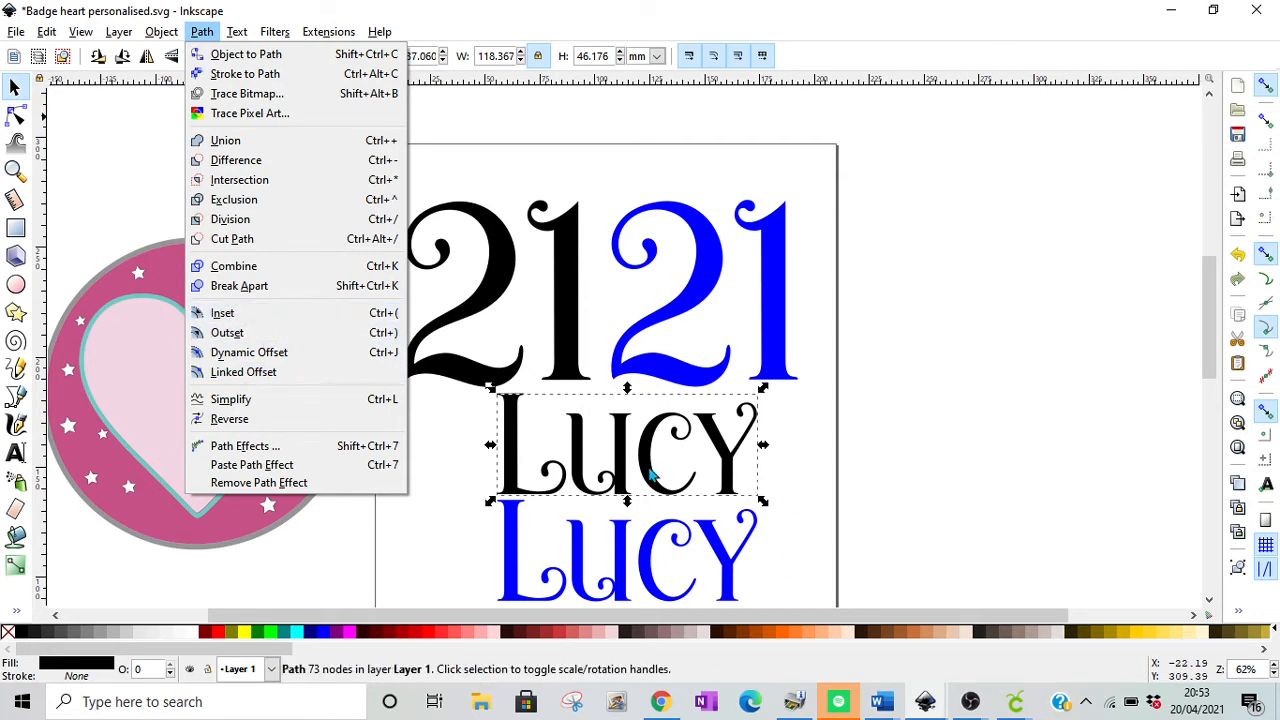
click(258, 338)
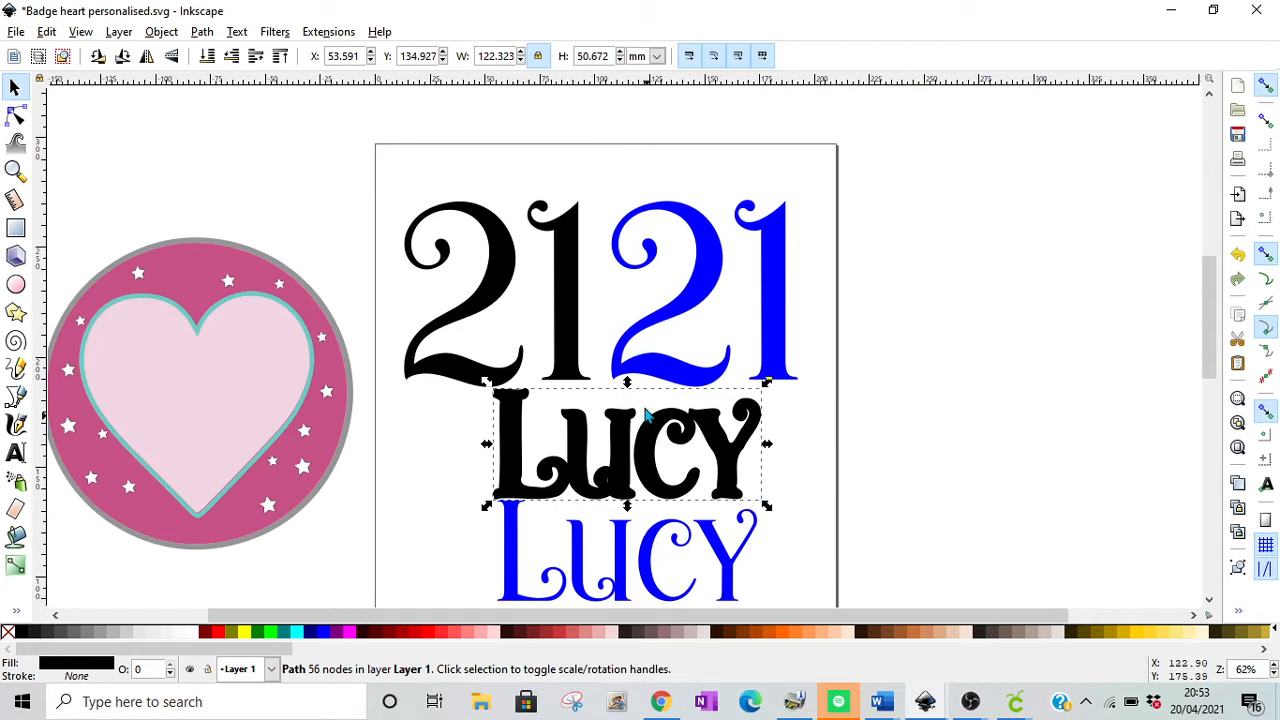
Step: Thicken the black 21 with Outset
click(572, 326)
click(202, 32)
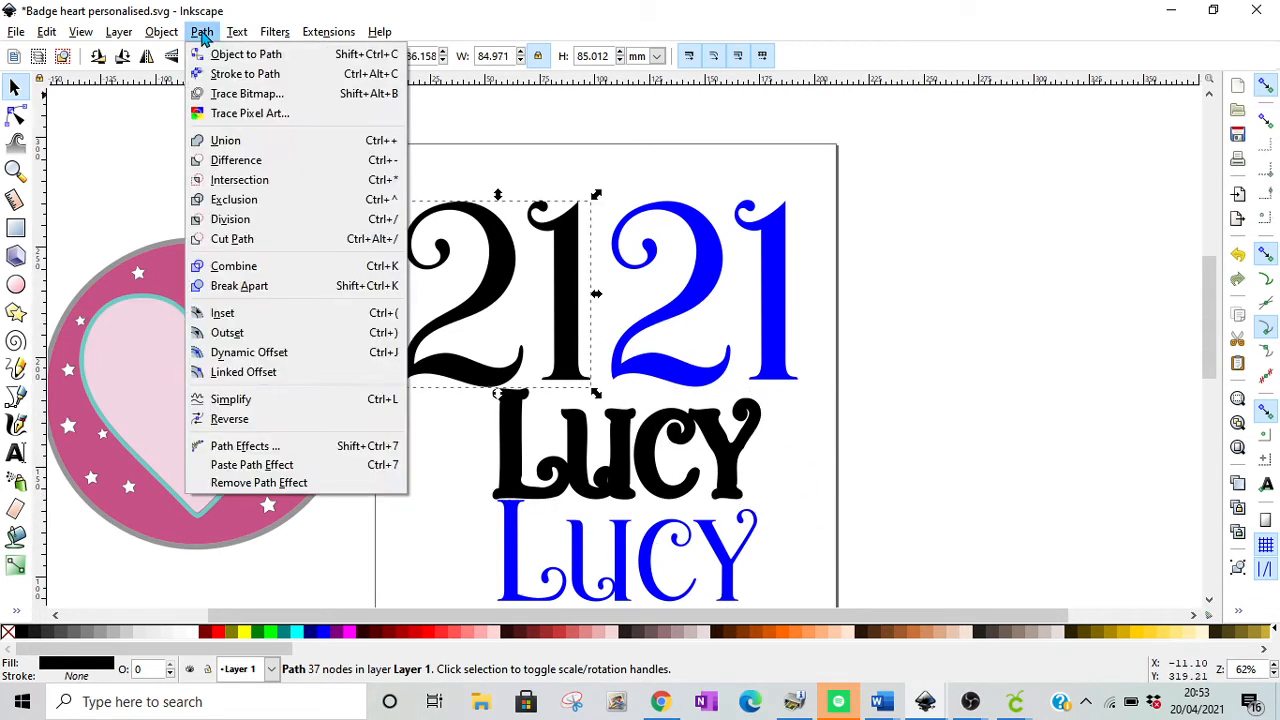
click(267, 333)
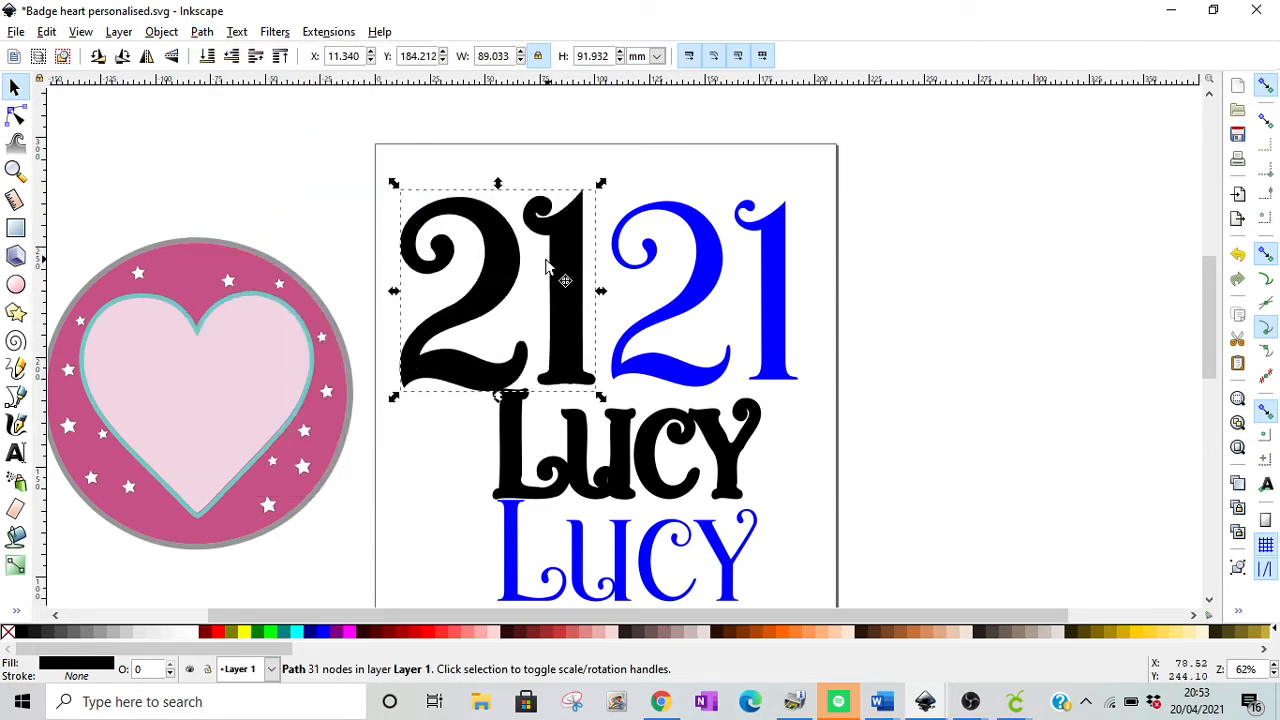
Step: Move the badge onto the page behind the texts and save over the existing Badge heart personalised SVG in Downloads
drag(309, 388, 726, 444)
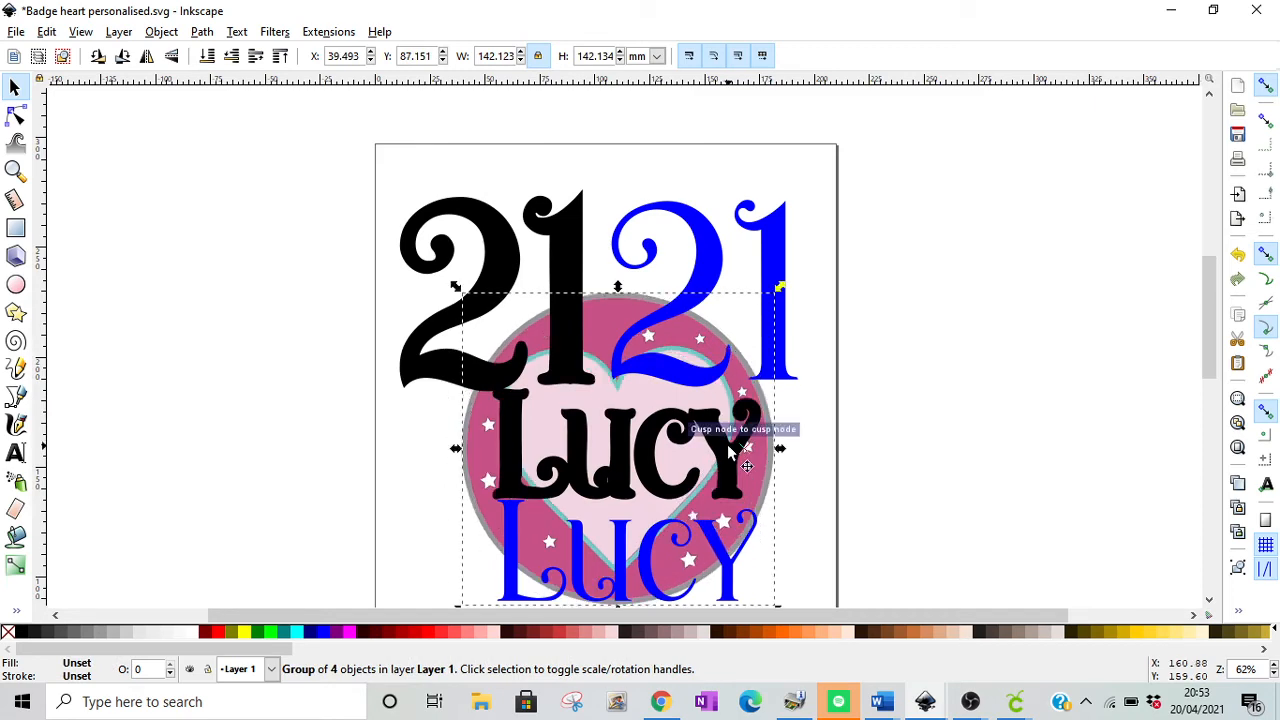
click(16, 32)
click(77, 172)
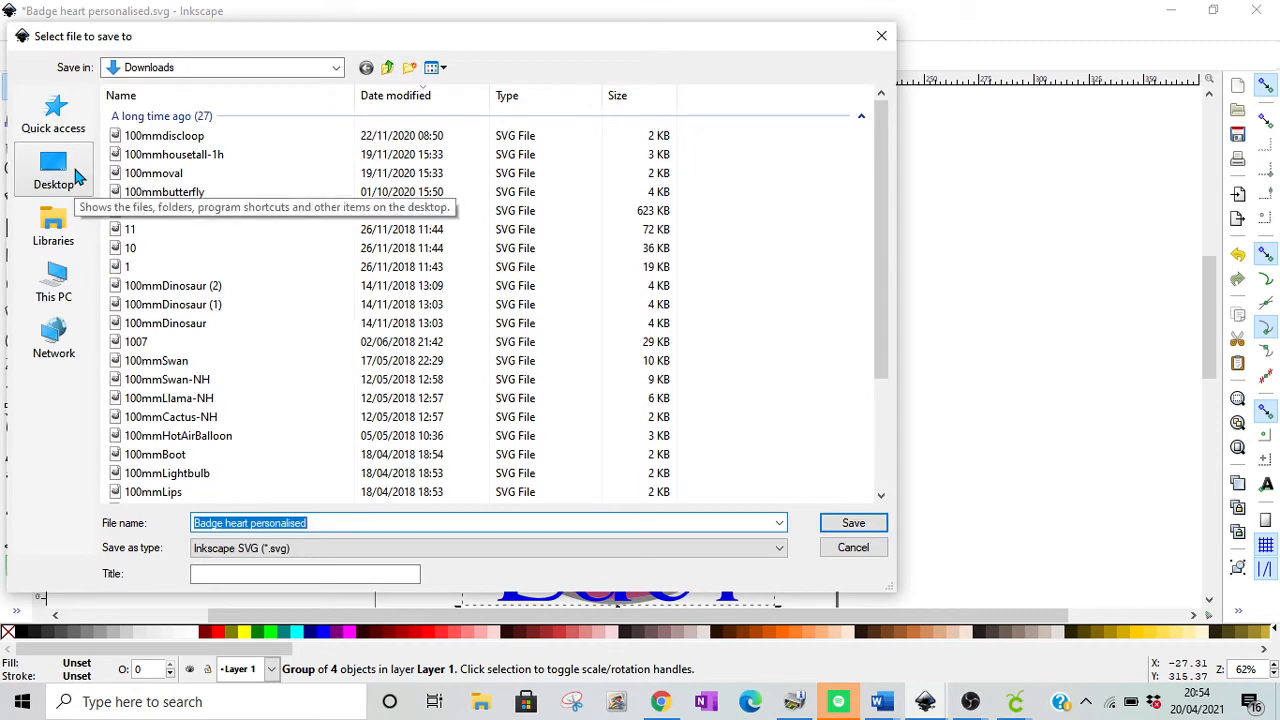
click(858, 527)
click(766, 427)
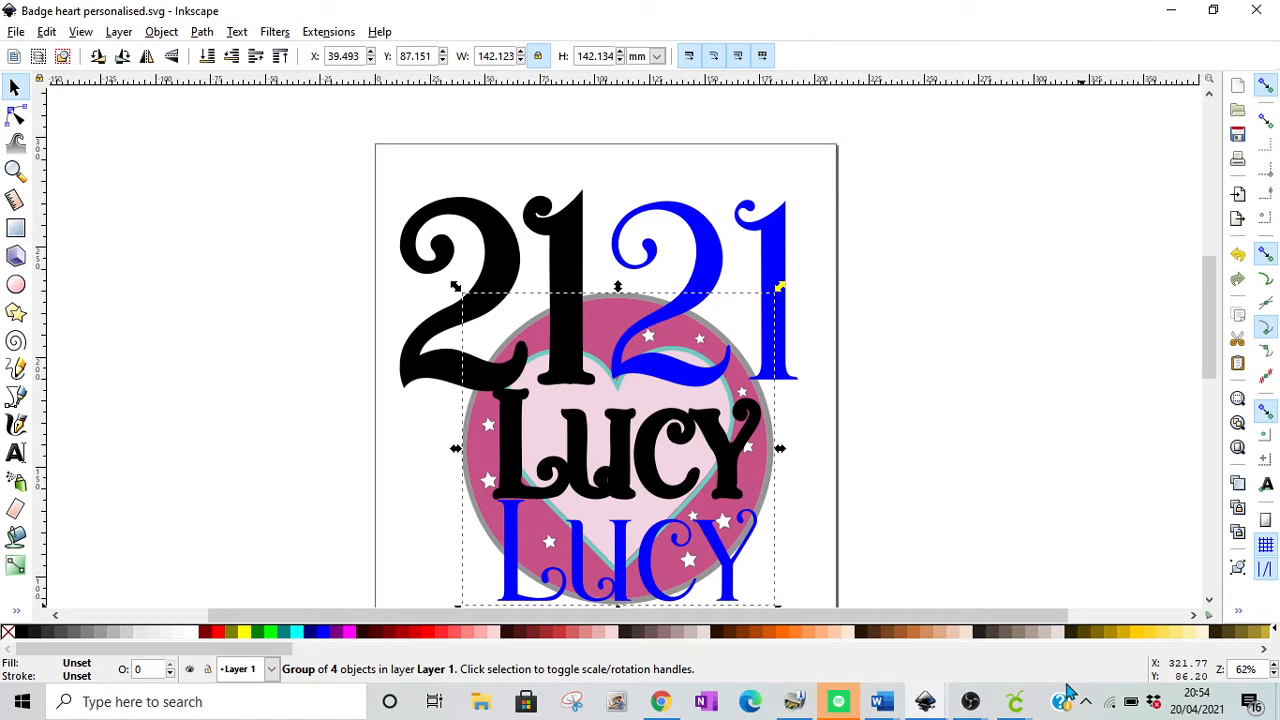
Step: Switch to Cricut Design Space and choose the Badge heart personalised file as the image to upload
click(1022, 706)
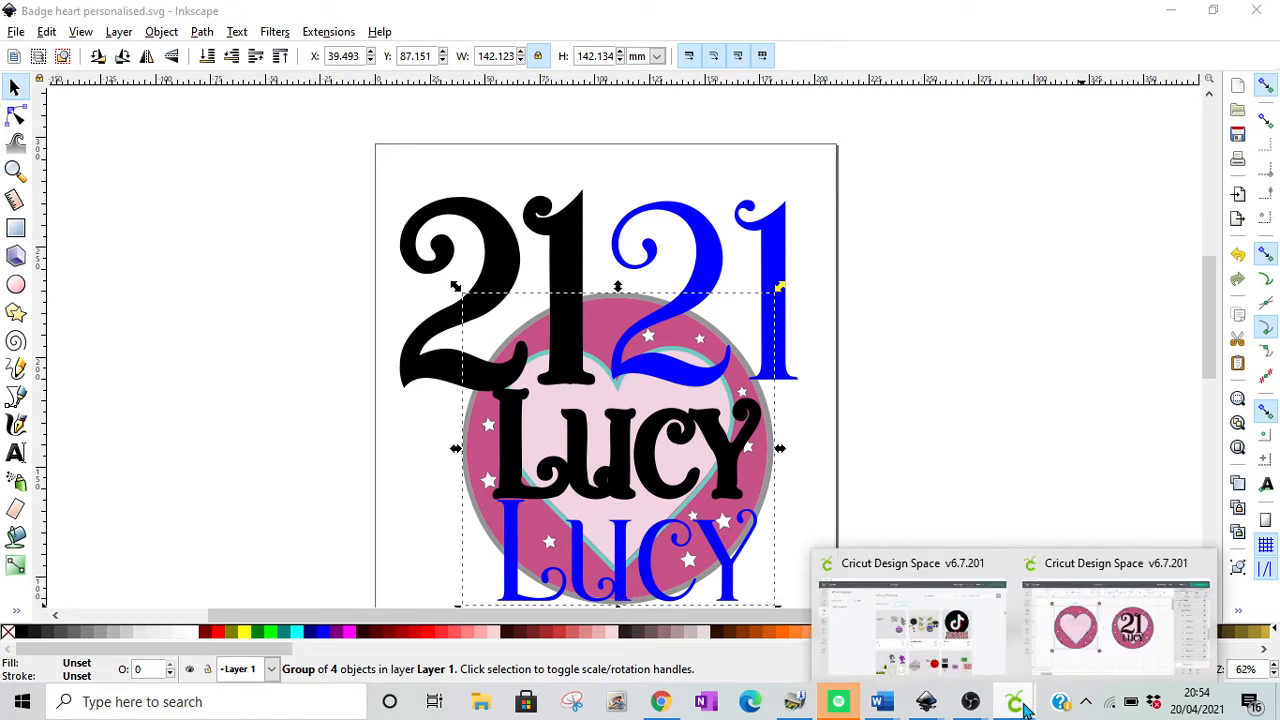
click(912, 622)
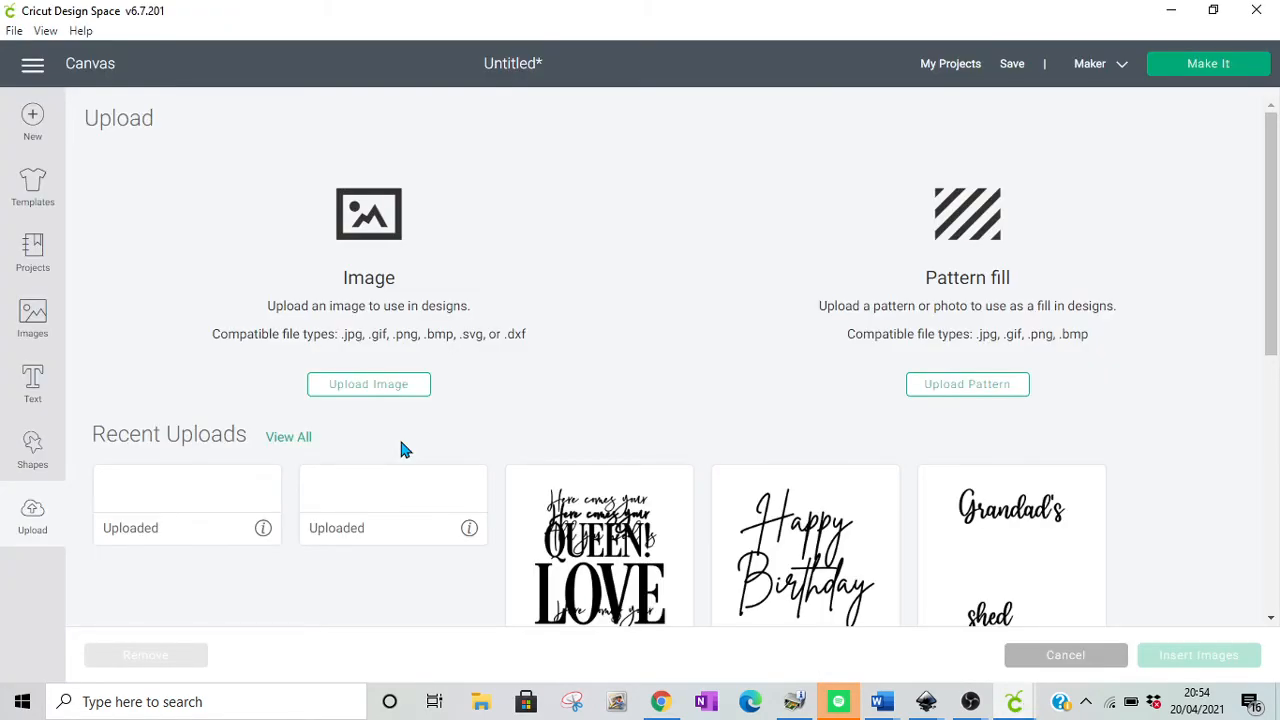
click(368, 384)
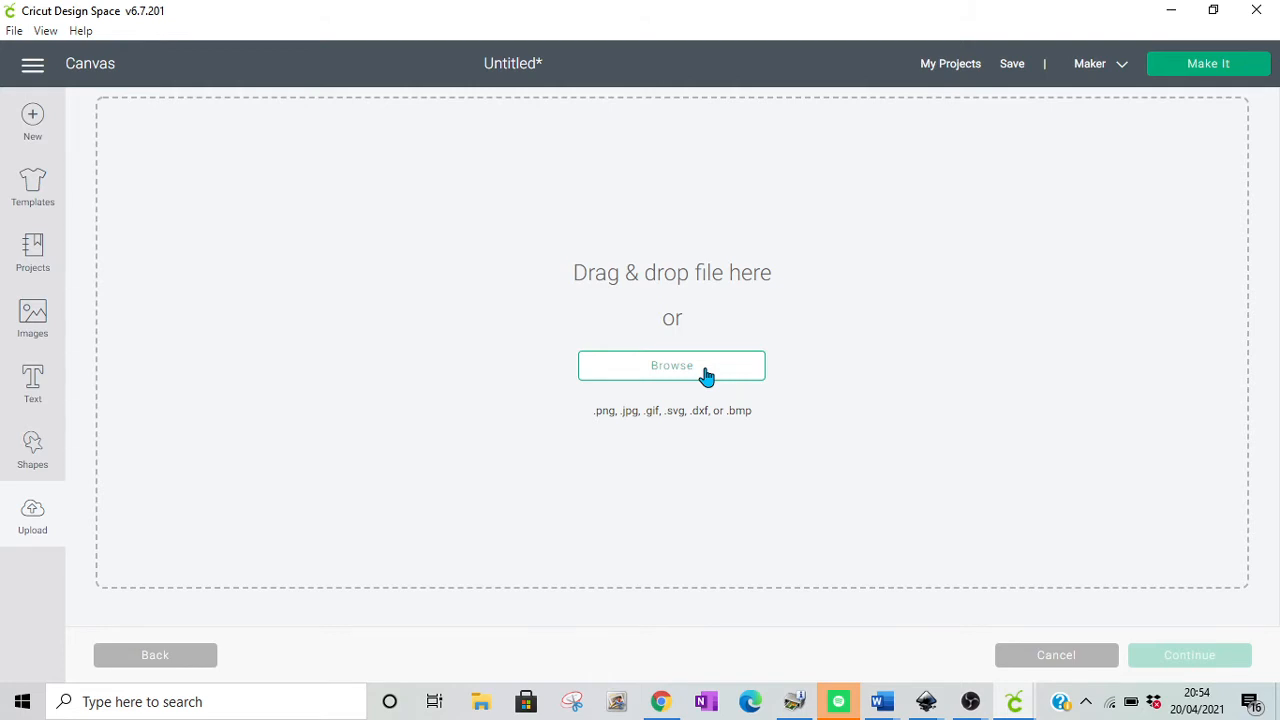
click(704, 370)
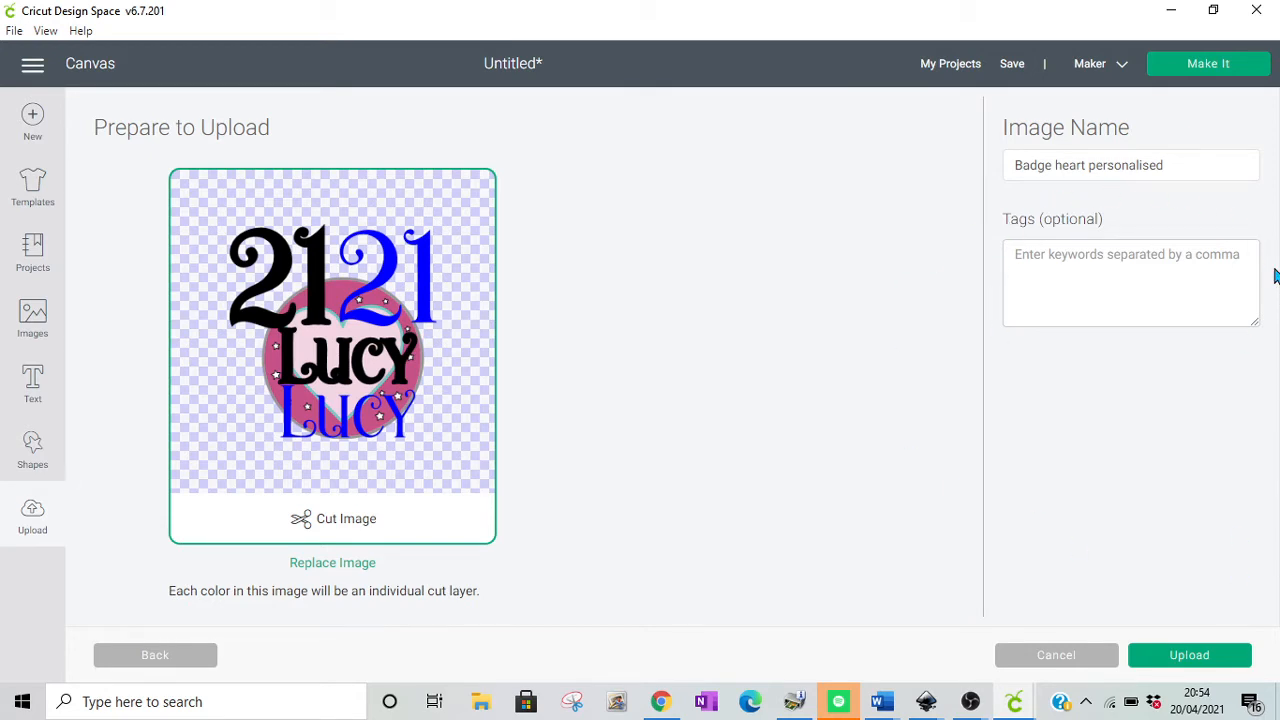
Step: Tag the image with Heart, 21, upload it, and return to the canvas without inserting any image
click(1064, 312)
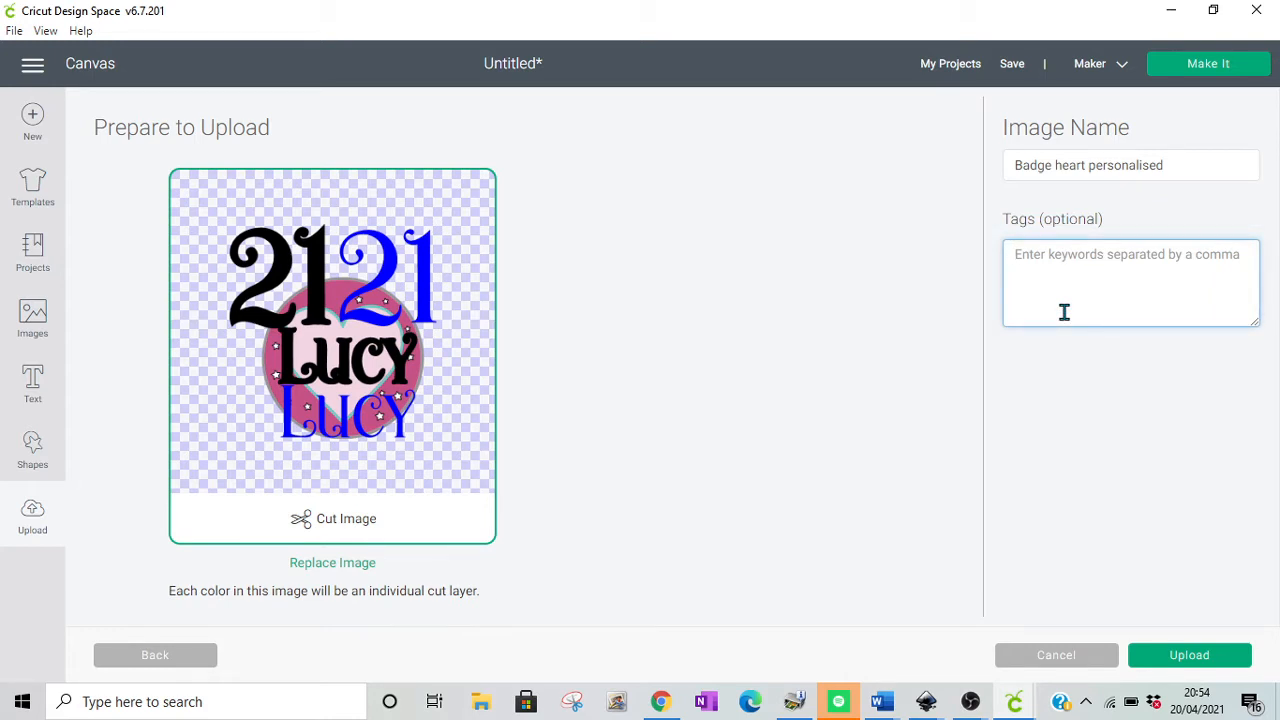
text(He)
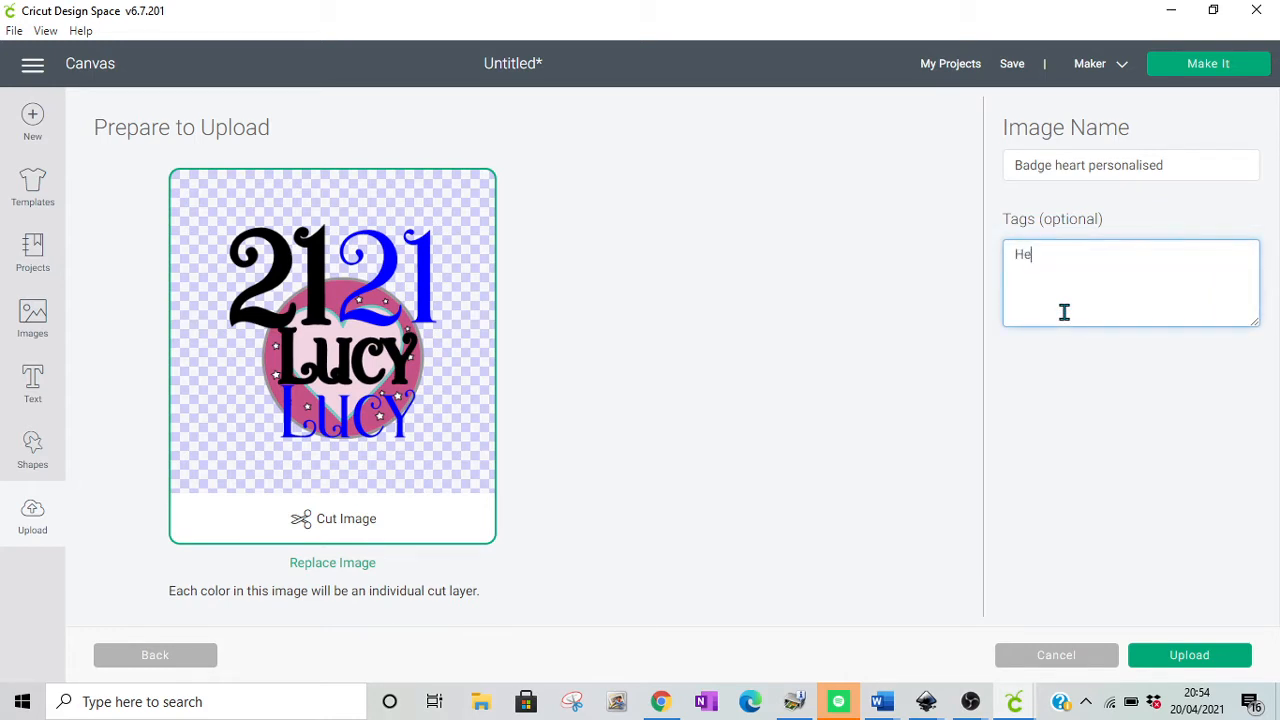
text(art, 21)
click(1187, 660)
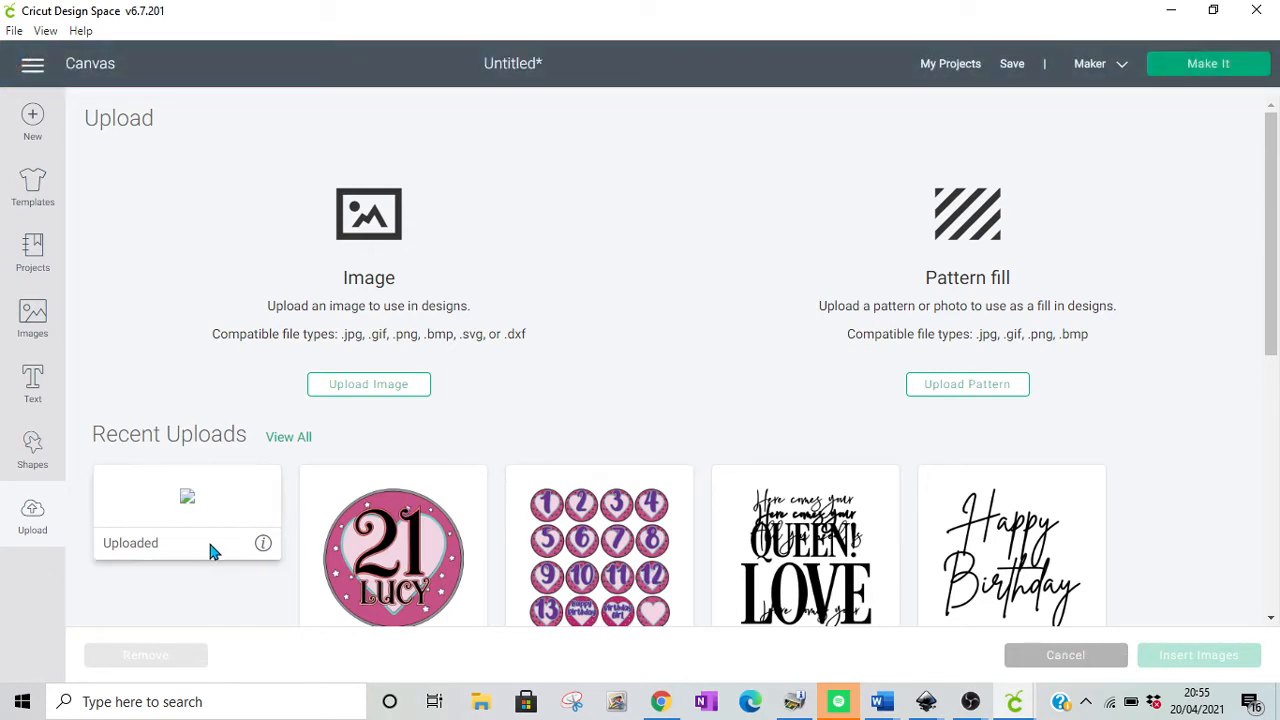
click(1073, 666)
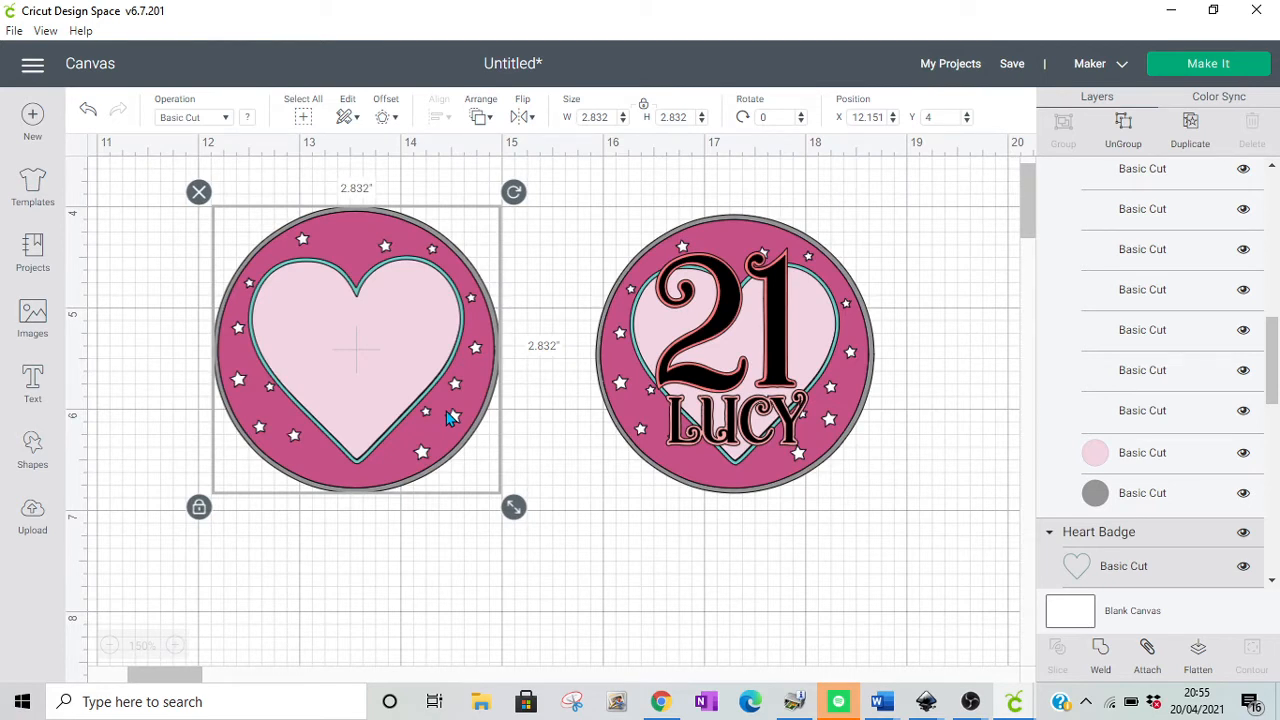
Step: Shift the plain heart badge towards the personalised one, and place a black 21 text in Novelia over the personalised badge's 21
drag(447, 418, 498, 420)
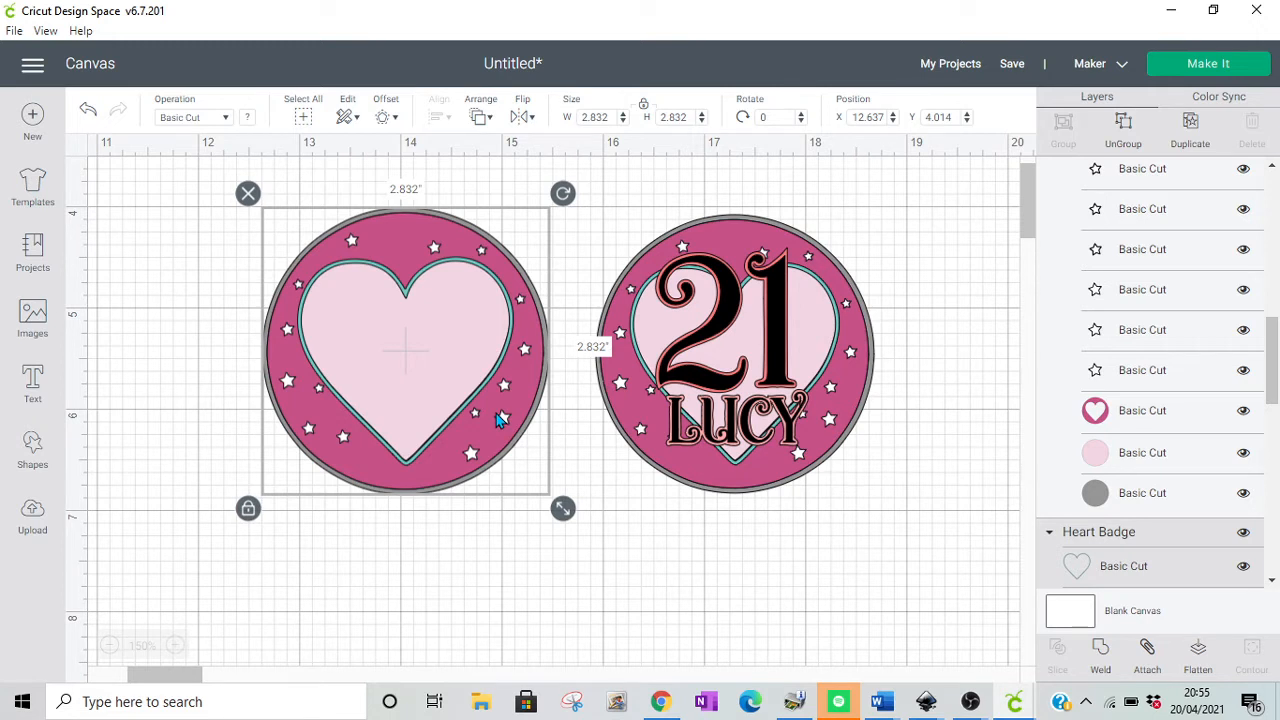
click(33, 378)
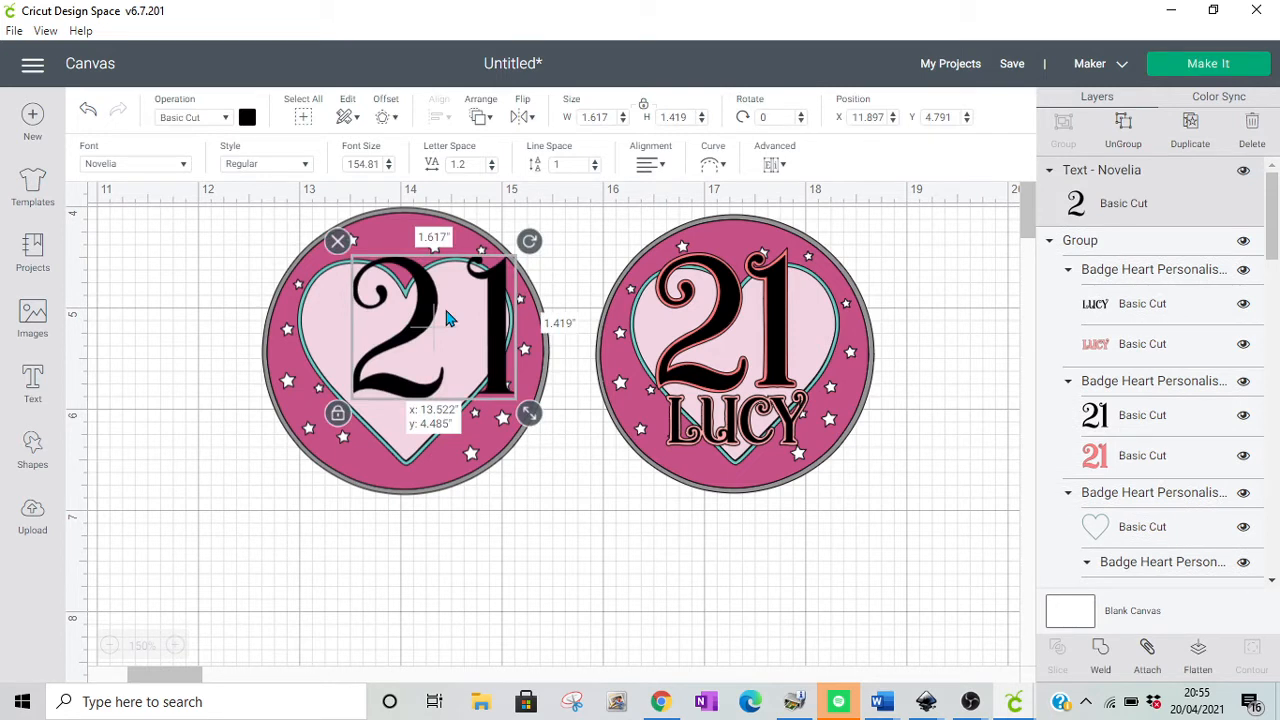
drag(447, 318, 782, 624)
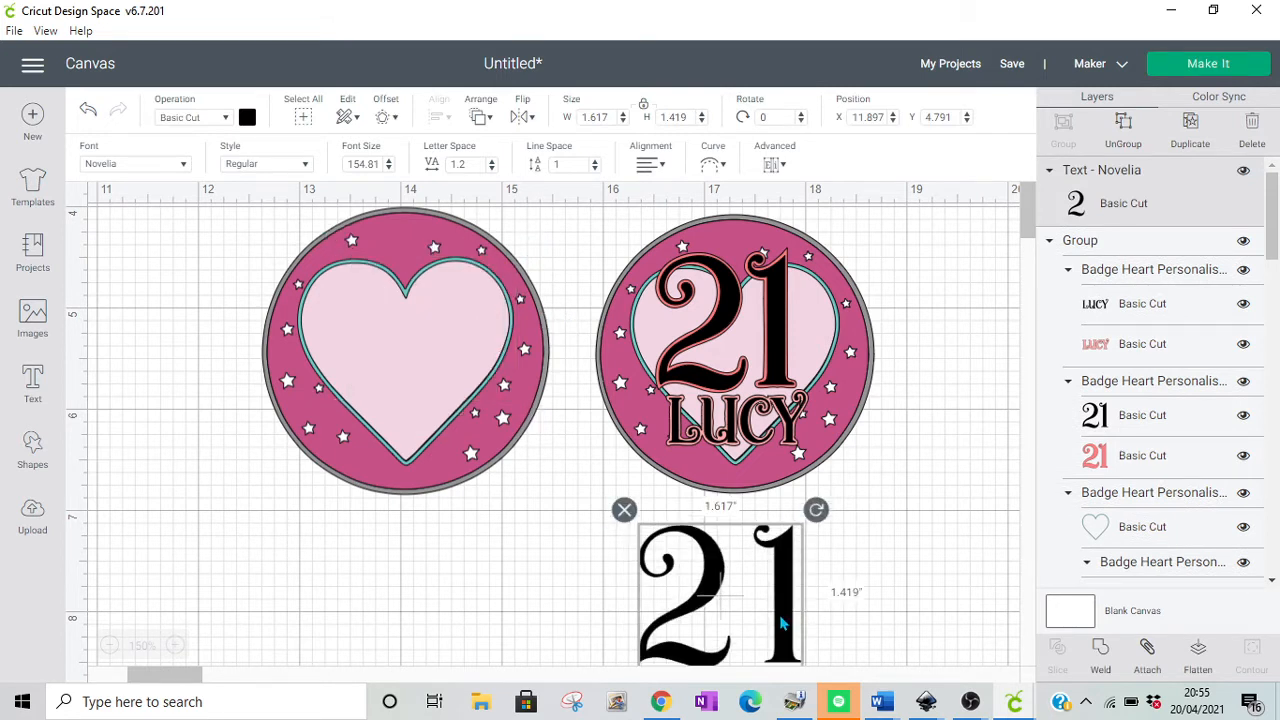
drag(782, 624, 785, 325)
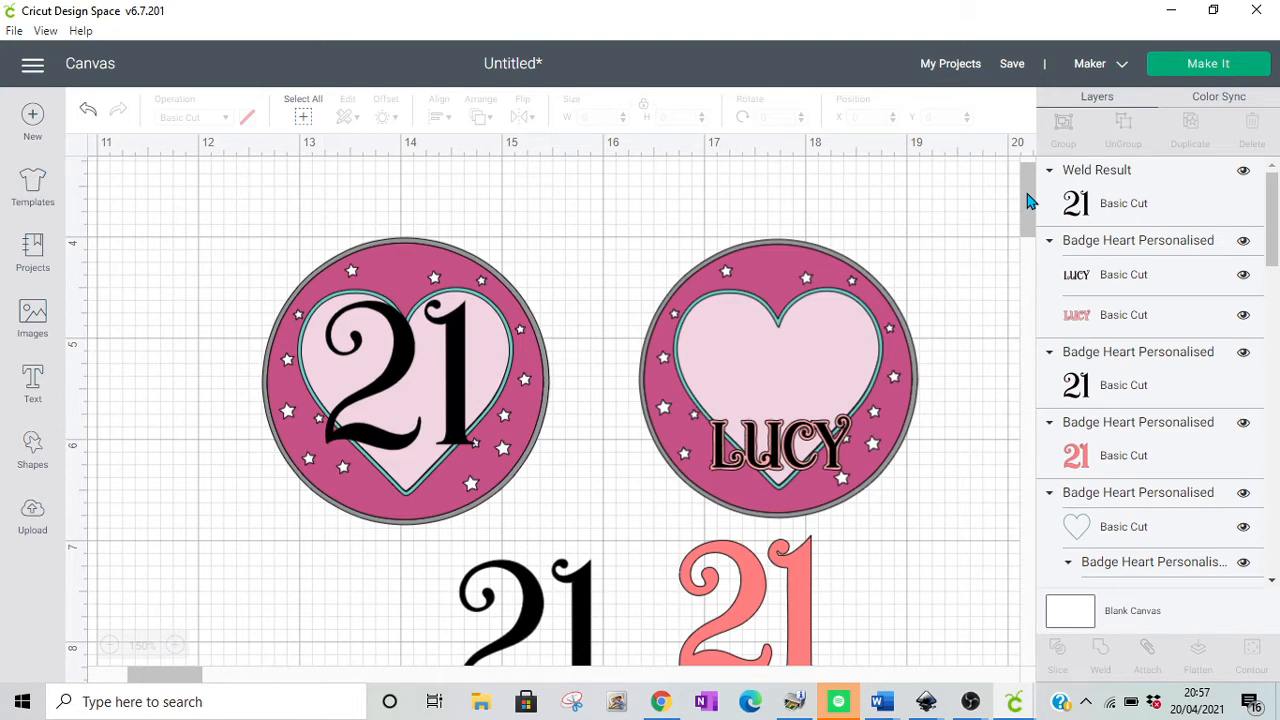
Step: Offset the black 21 on the plain heart badge and select the teal 21 welded to the heart outline on the pink circle
click(386, 117)
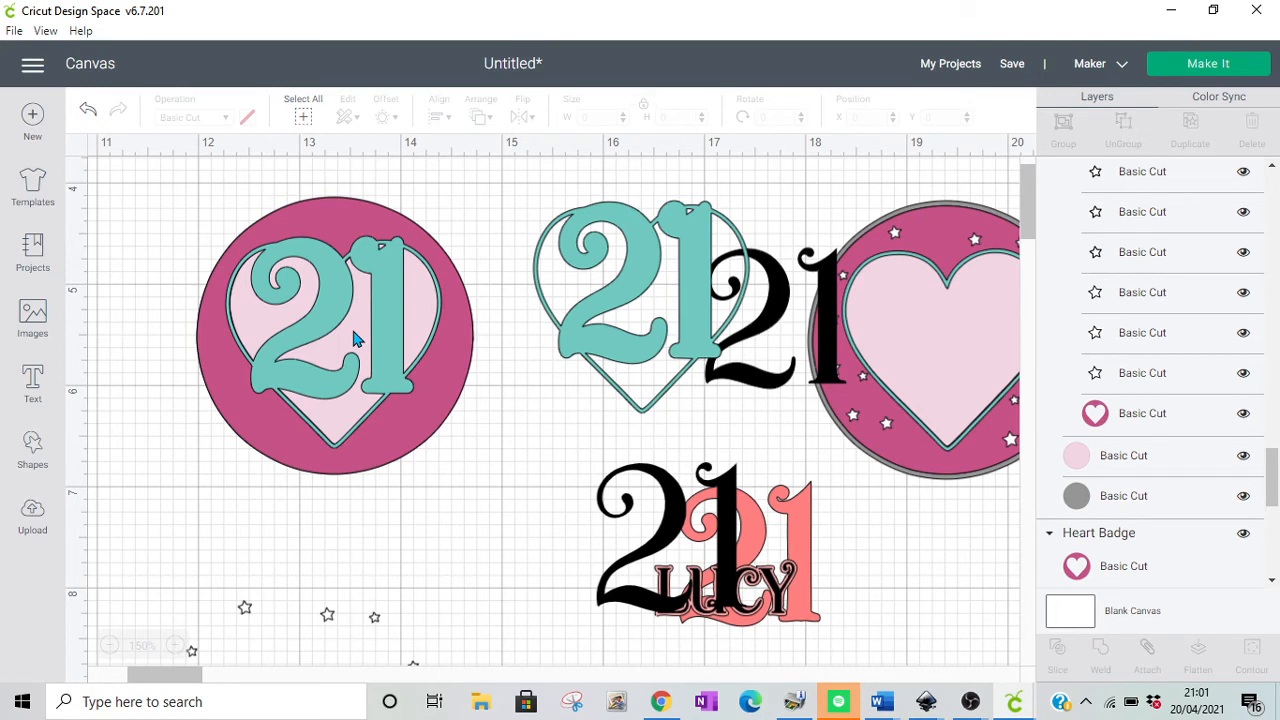
click(355, 338)
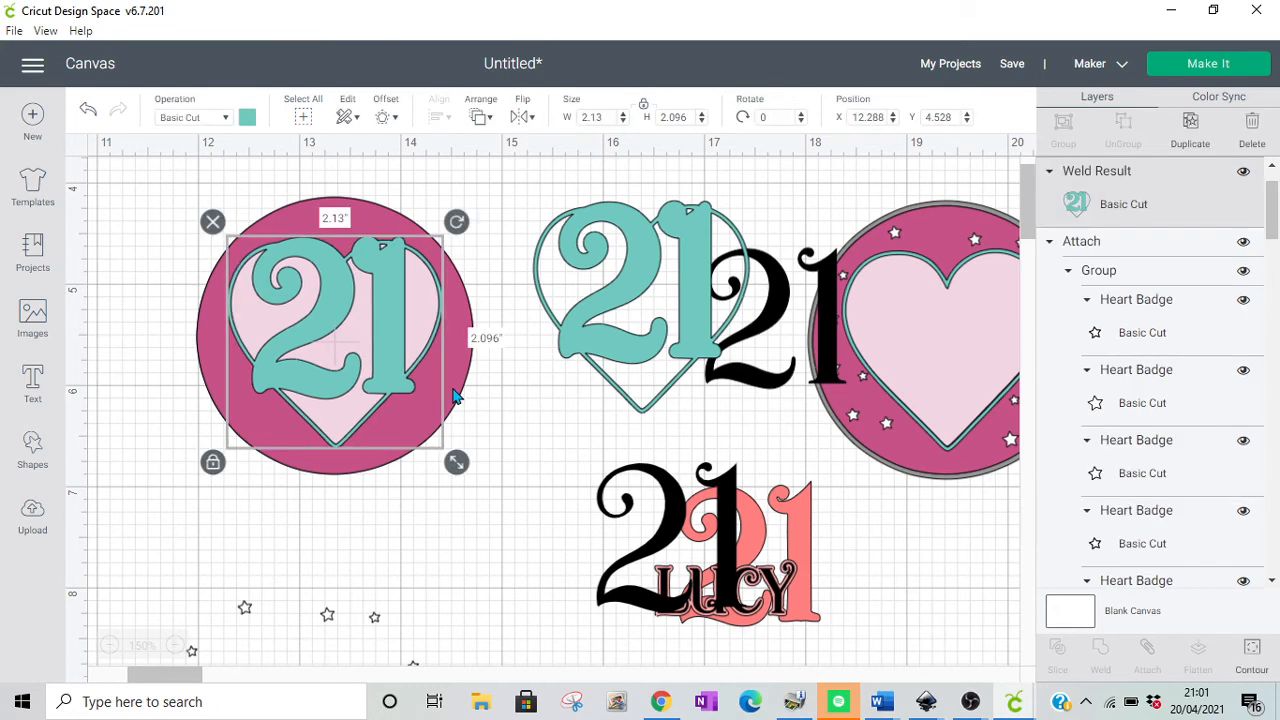